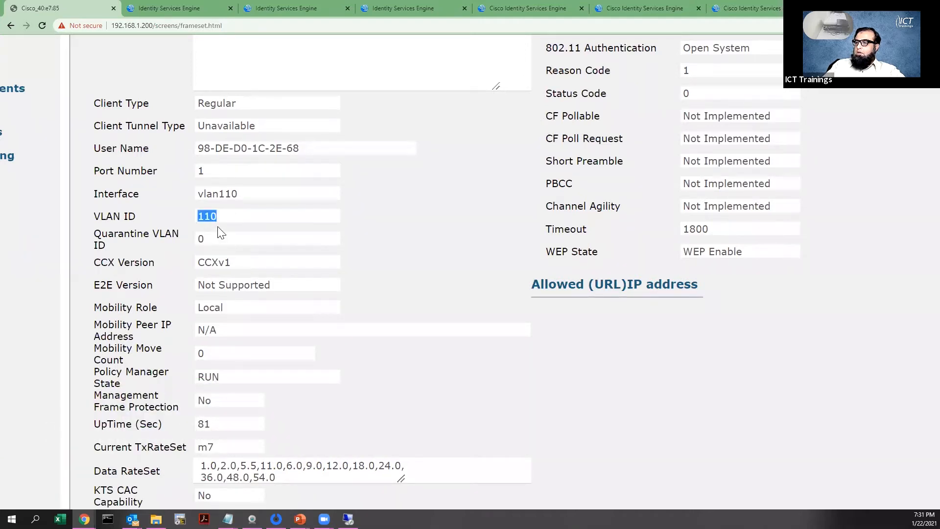
- Review the client's details on the wireless controller and check its running ping in the remote desktop session
scroll(219, 232, up, 3)
scroll(193, 269, down, 2)
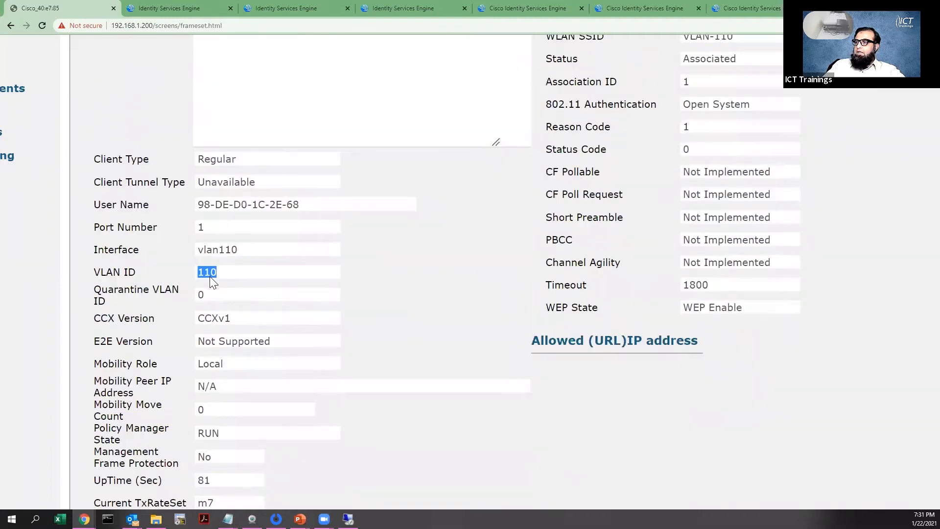
scroll(210, 276, up, 2)
scroll(209, 276, up, 4)
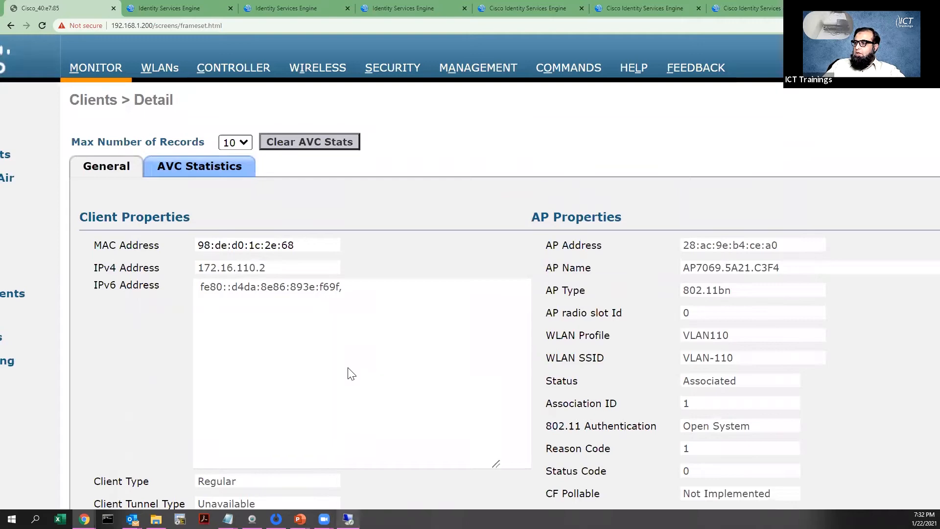
key(alt+Tab)
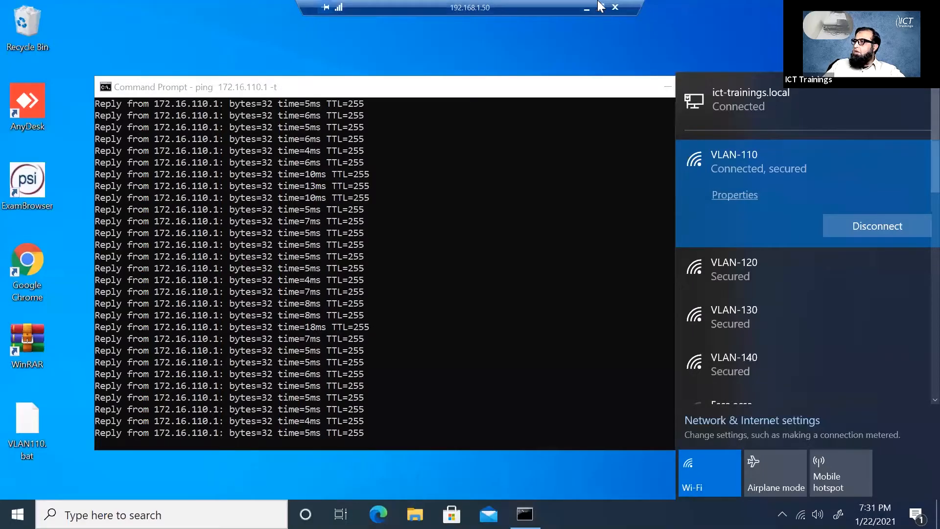
key(alt+Tab)
- Select the listed endpoint in Identity Services Engine's Context Visibility and send it a change of authorization (CoA)
click(196, 7)
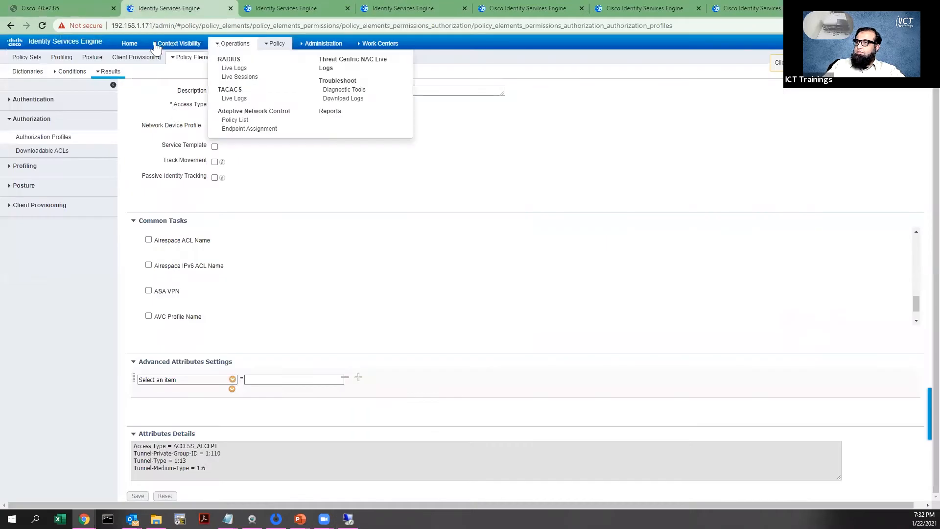
click(172, 43)
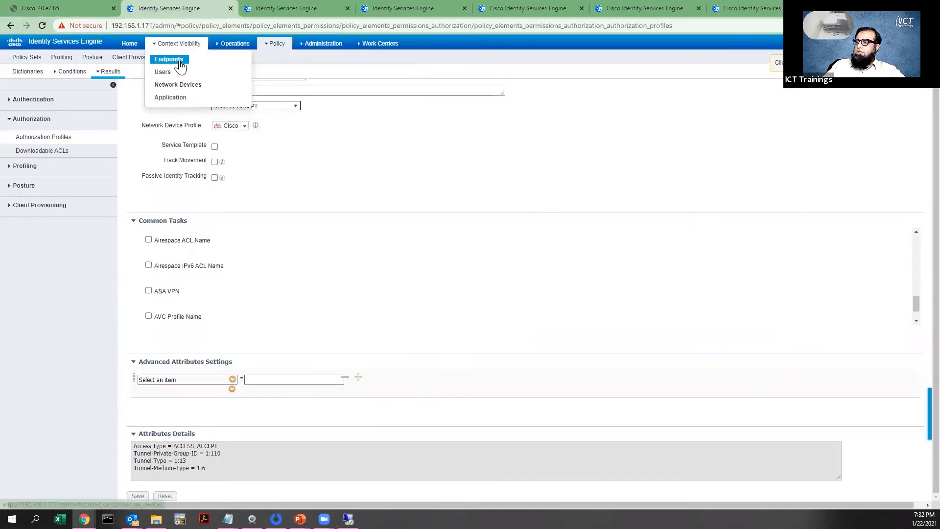
click(180, 60)
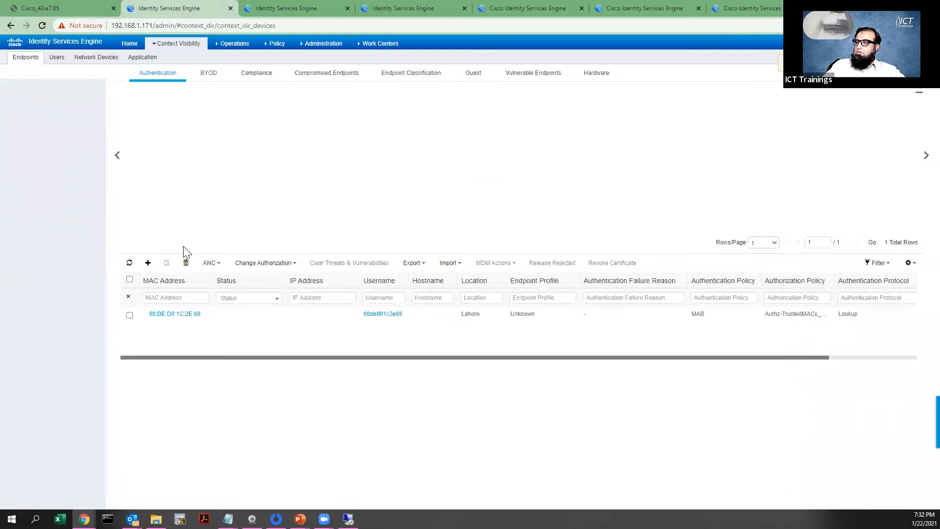
click(23, 316)
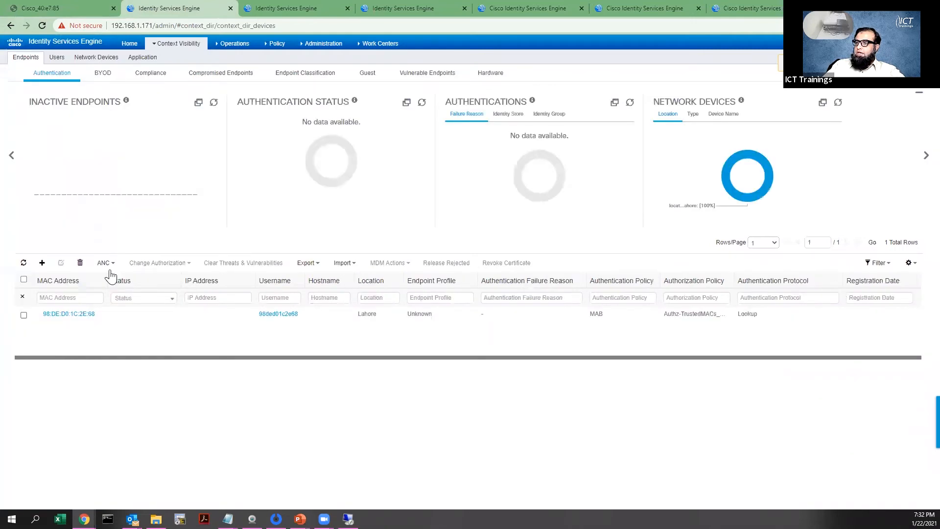
click(113, 265)
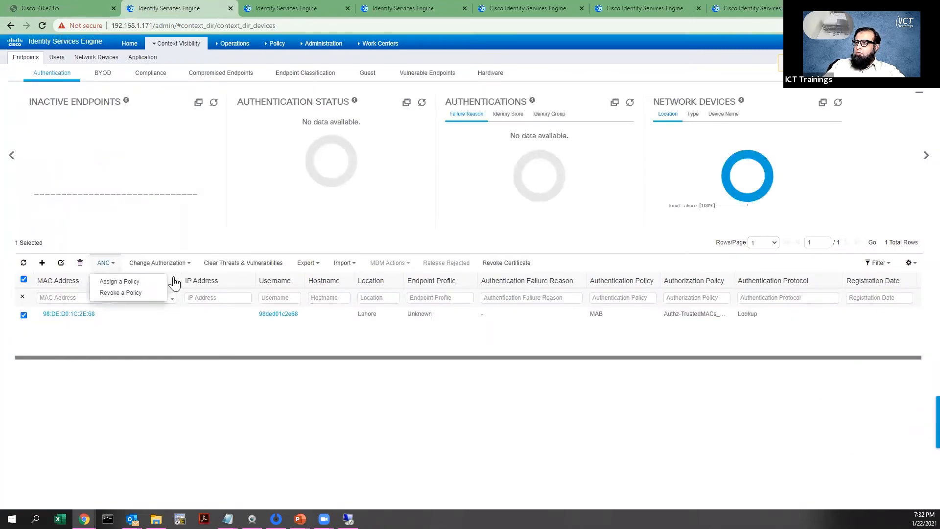
click(184, 265)
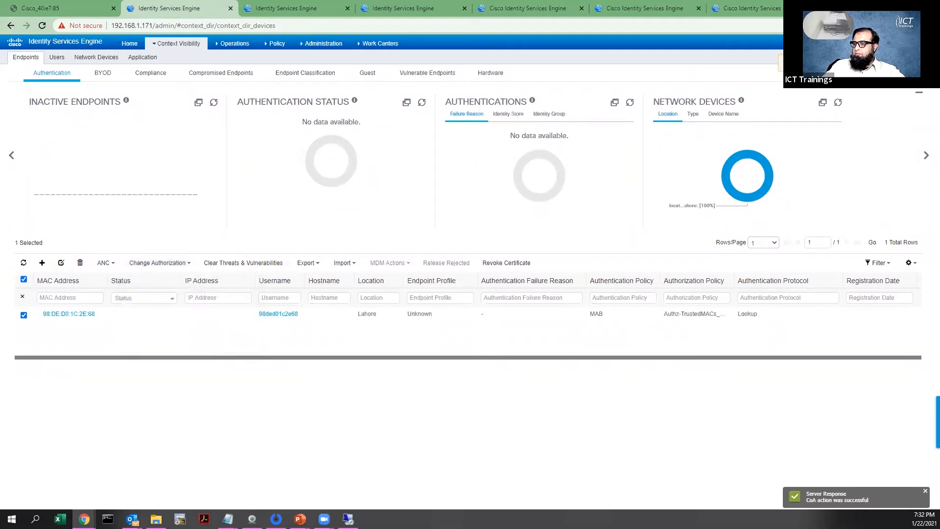
- Check the RADIUS Live Logs for the endpoint's new authentication, refreshing the records
key(alt+Tab)
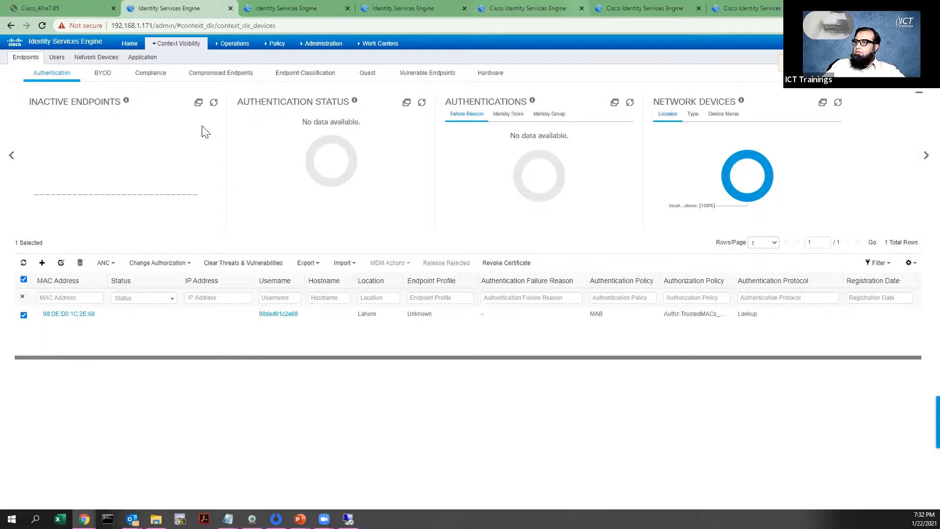
click(235, 44)
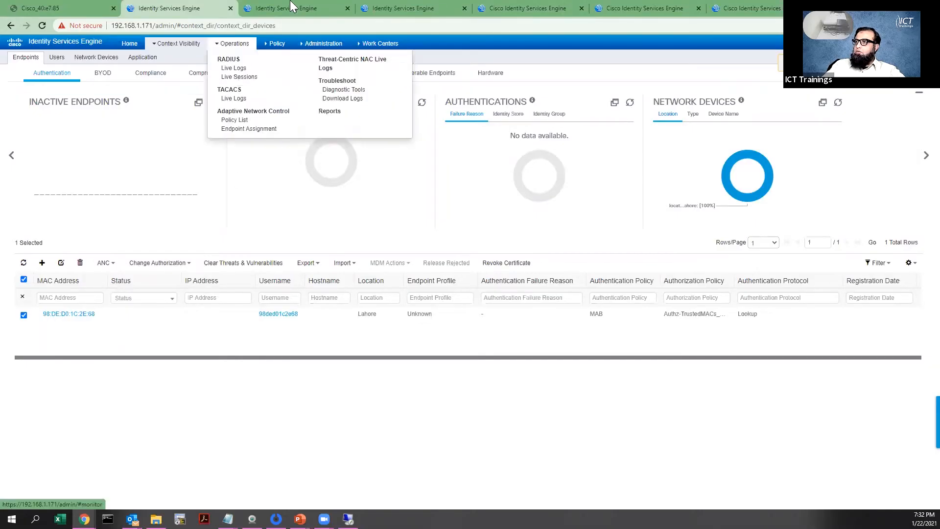
click(293, 6)
click(389, 6)
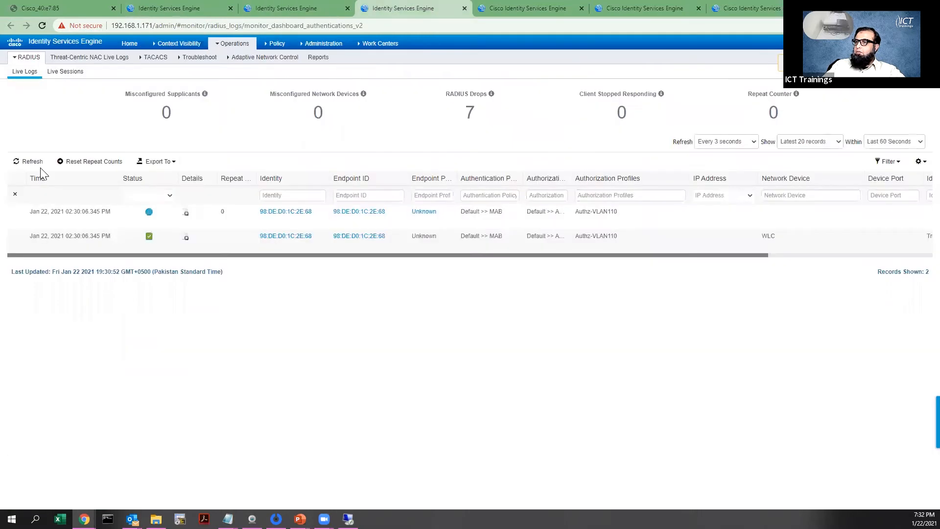
click(39, 168)
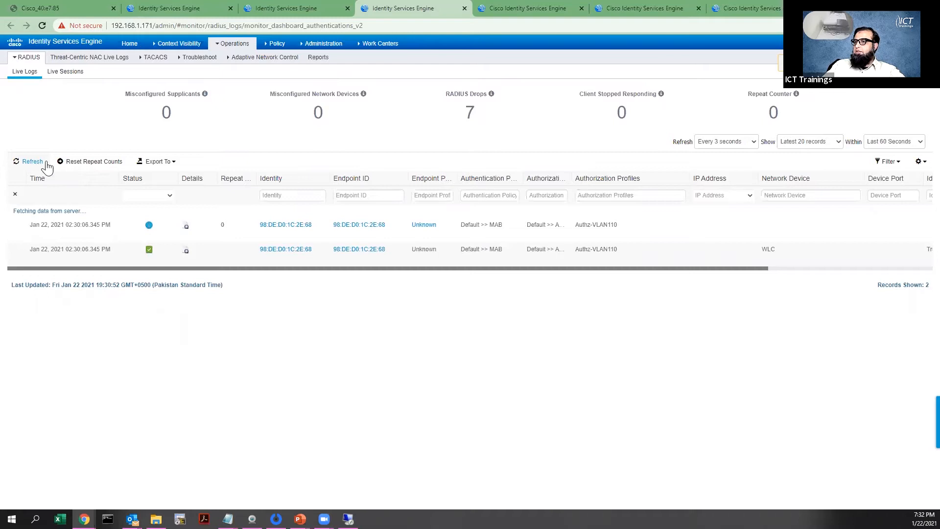
click(31, 162)
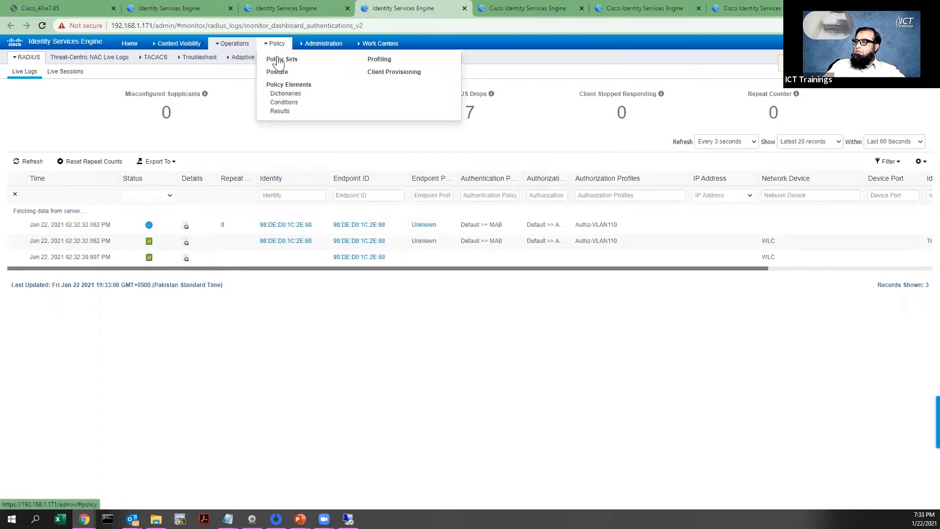
- In the Default policy set, change the Authz-TrustedMACs_Wireless rule's authorization profile to Authz-VLAN120 and save
click(278, 60)
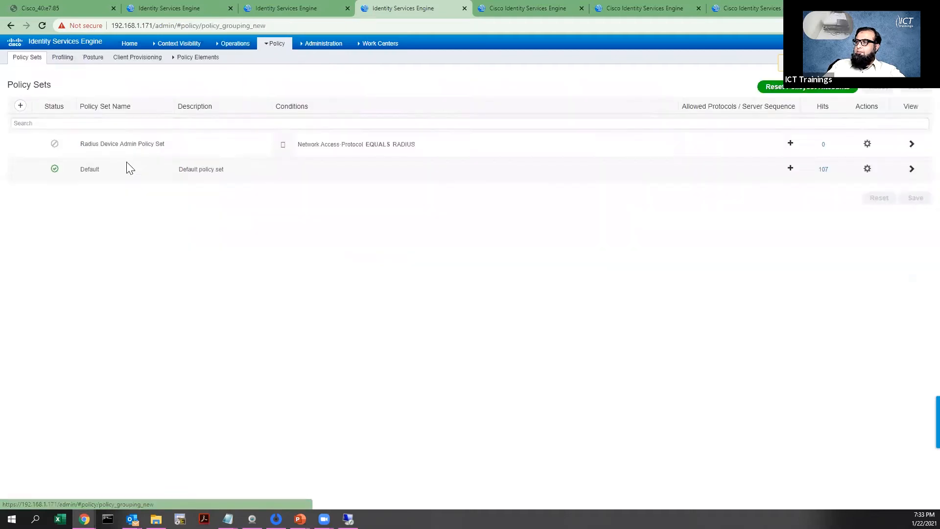
click(911, 169)
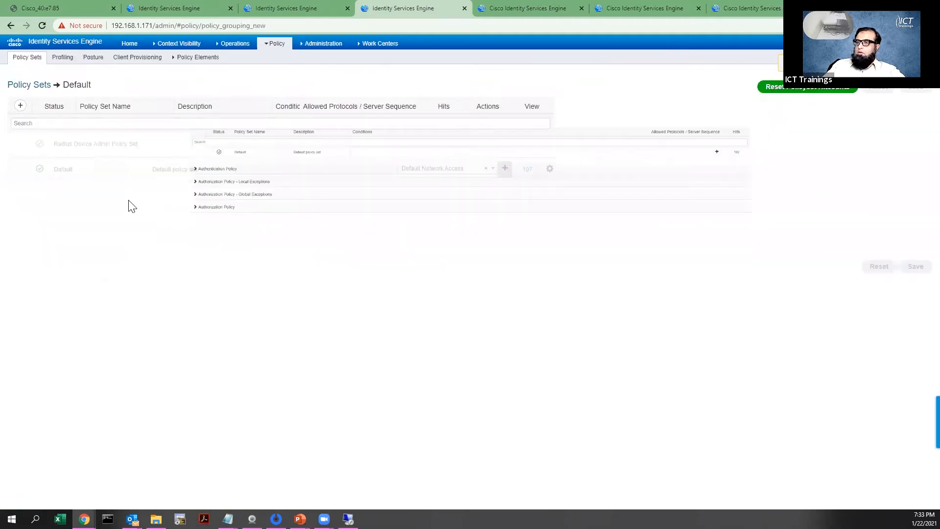
click(78, 238)
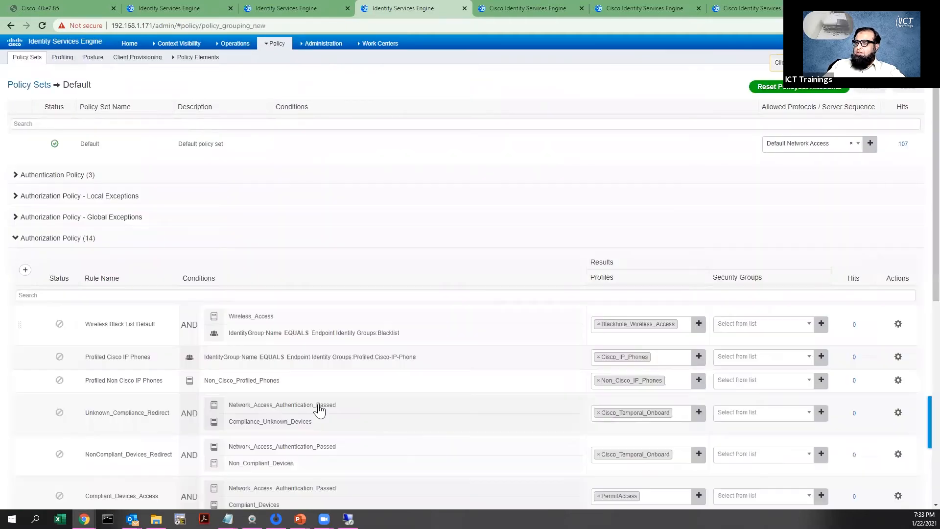
scroll(298, 414, down, 8)
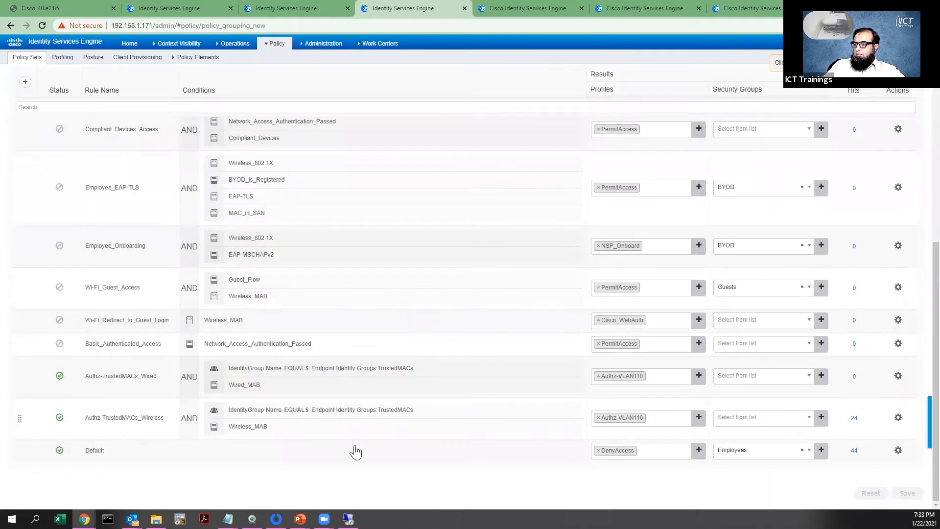
click(599, 417)
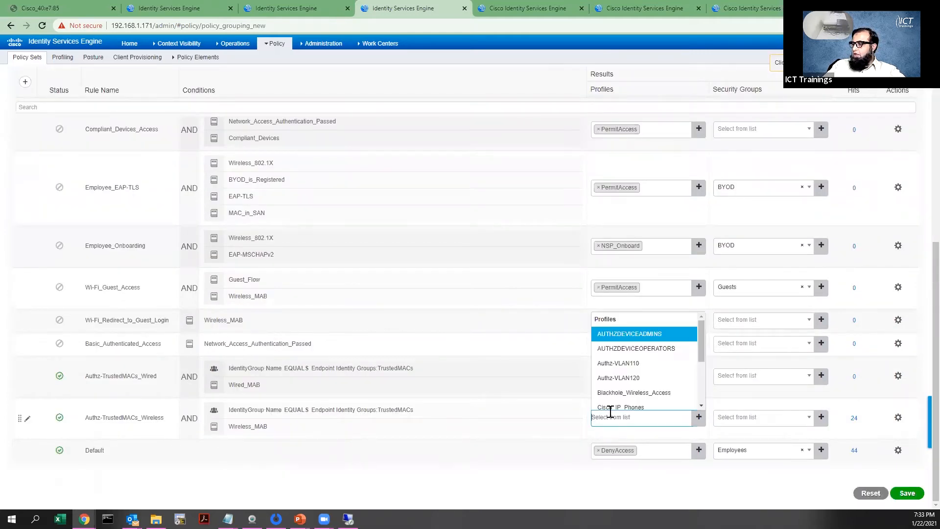
click(636, 381)
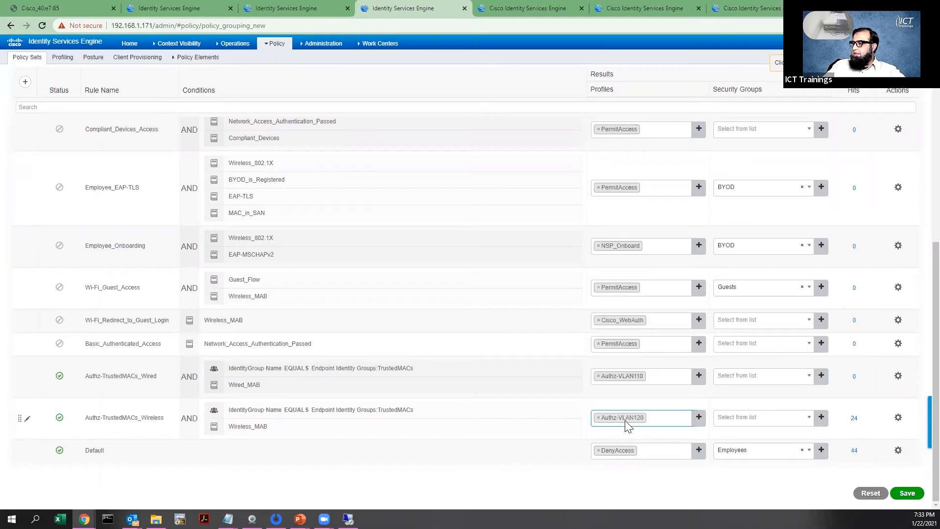
click(913, 495)
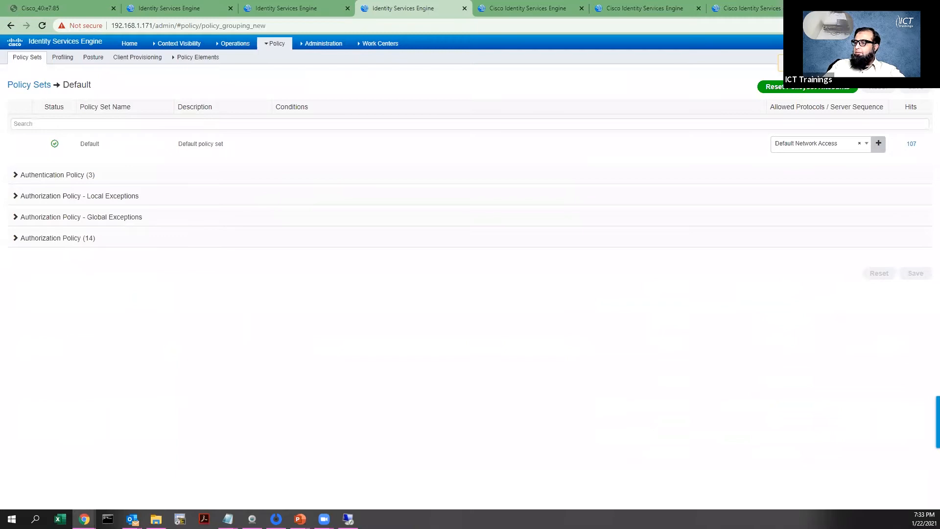
- Reauthenticate the listed endpoint with CoA Session Reauth and check its ping in the remote desktop session
click(348, 519)
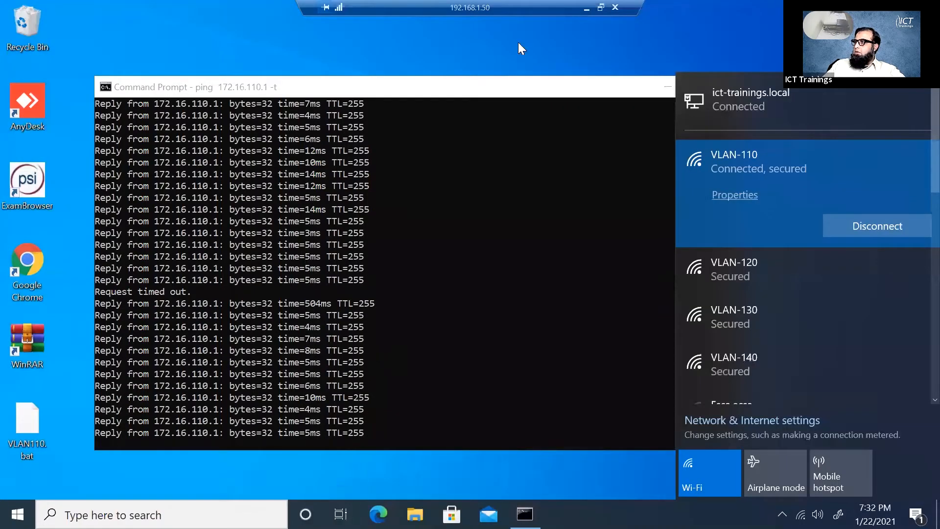
click(586, 7)
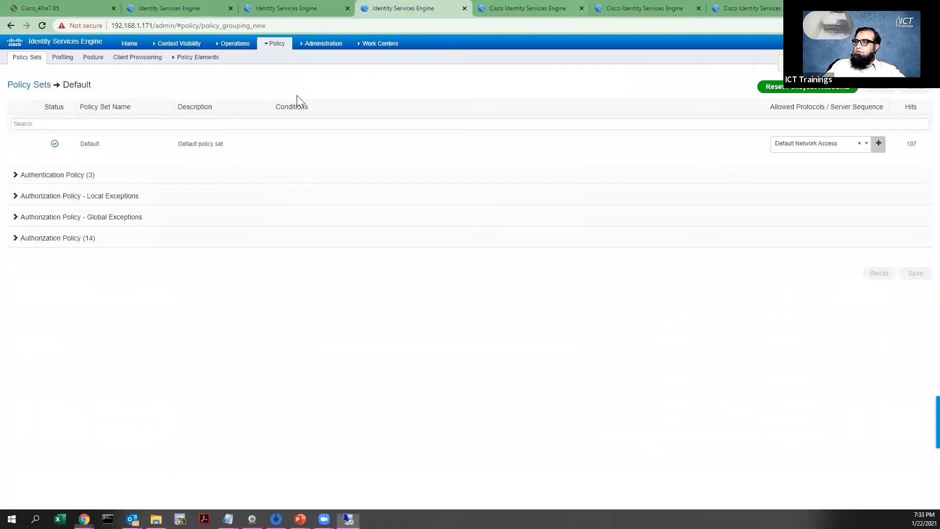
click(176, 43)
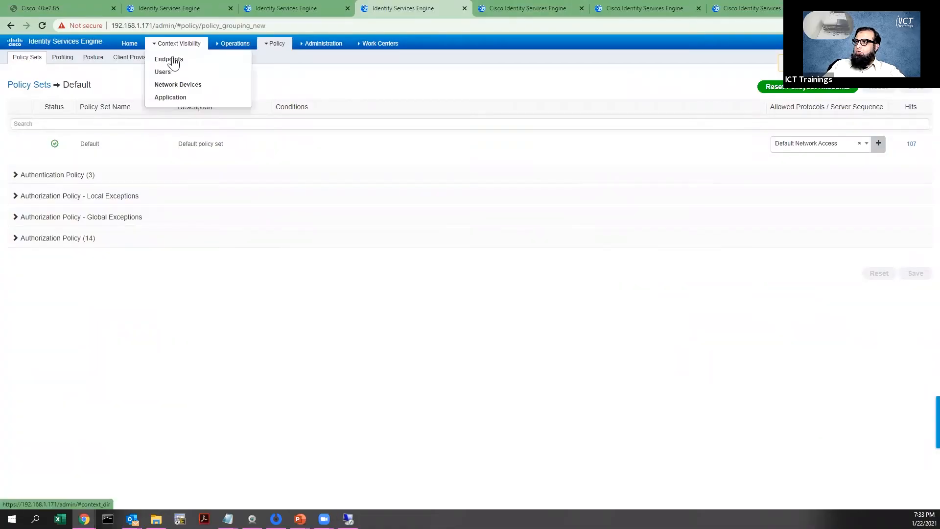
click(174, 61)
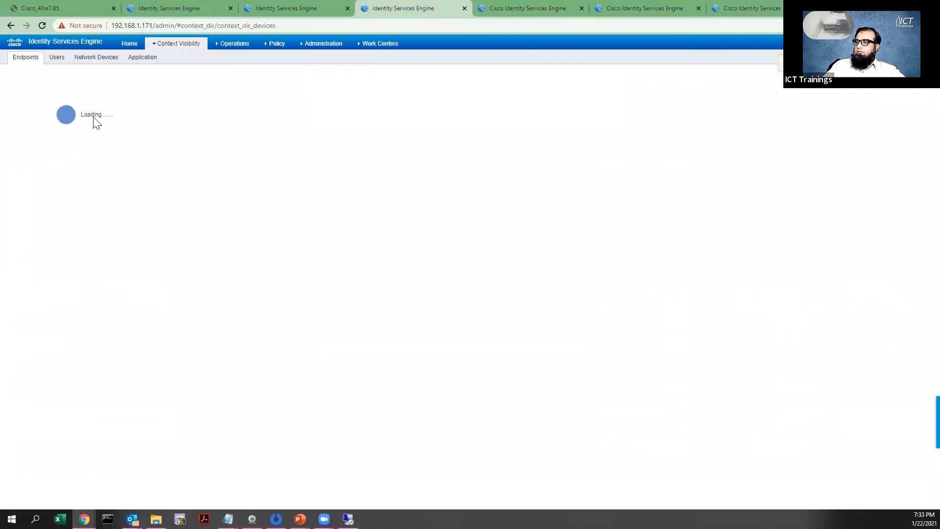
click(23, 315)
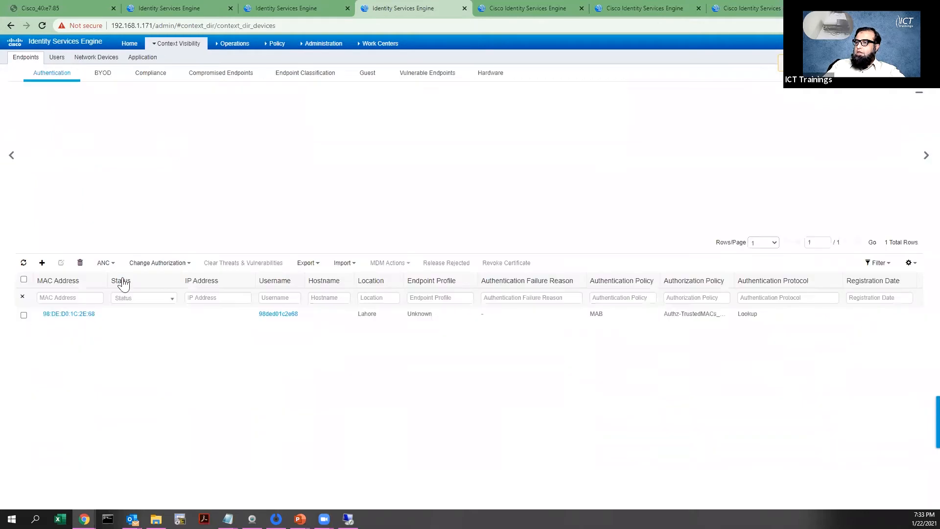
click(162, 267)
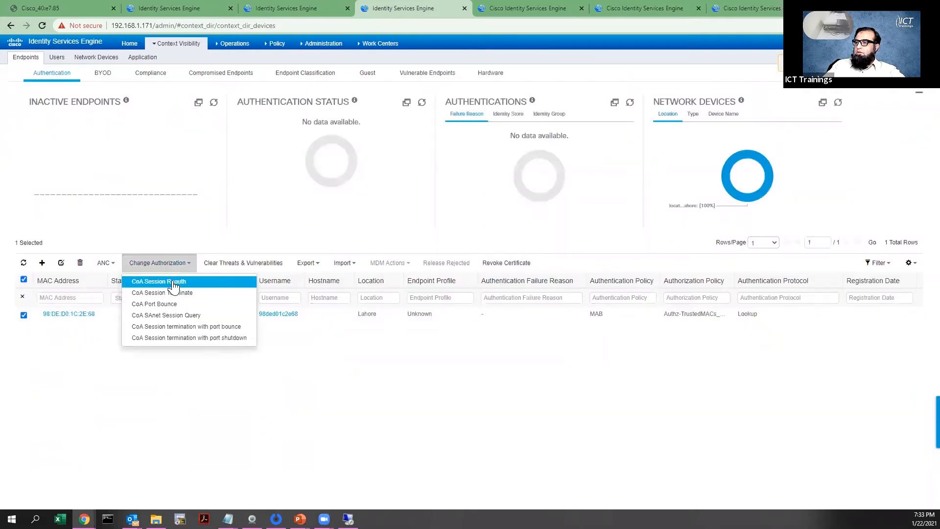
click(175, 285)
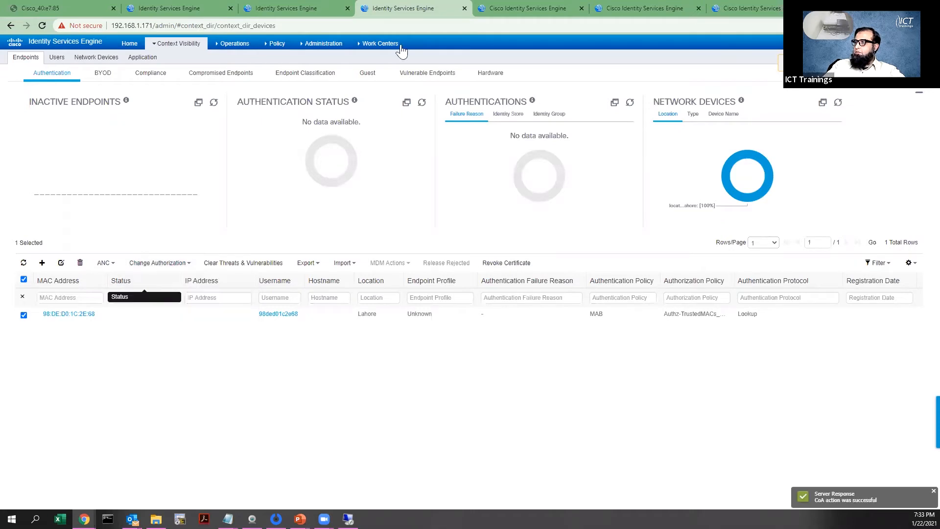
click(349, 519)
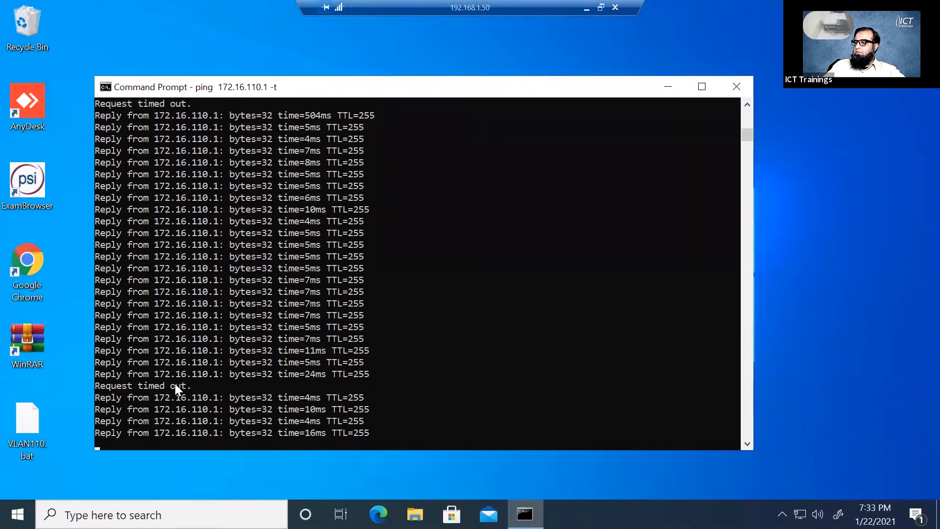
click(584, 6)
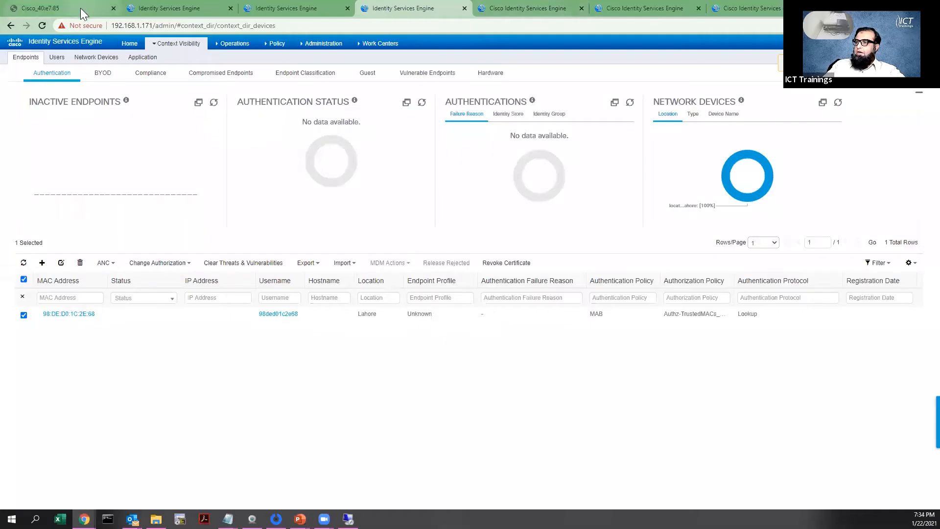
- Reload the client's details on the wireless controller and examine its interface and VLAN ID
key(ctrl+1)
scroll(147, 237, down, 10)
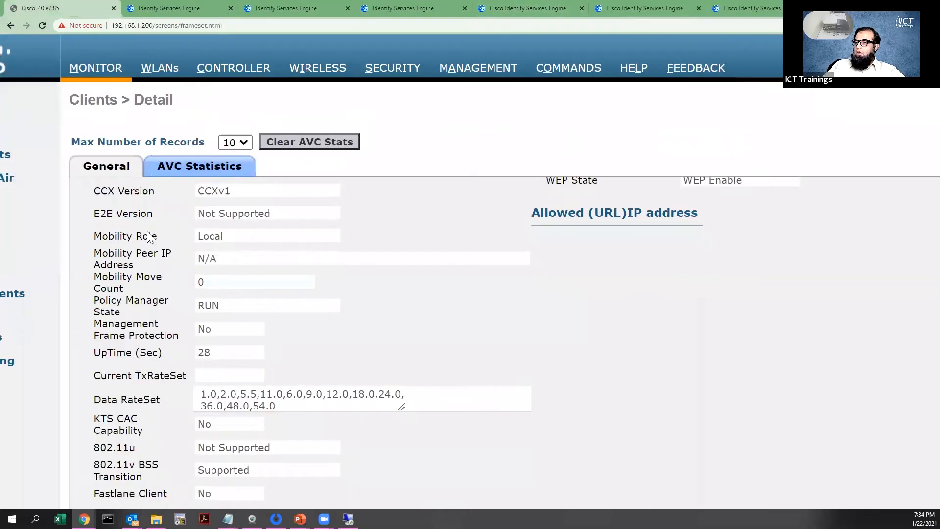
key(ctrl+0)
click(36, 165)
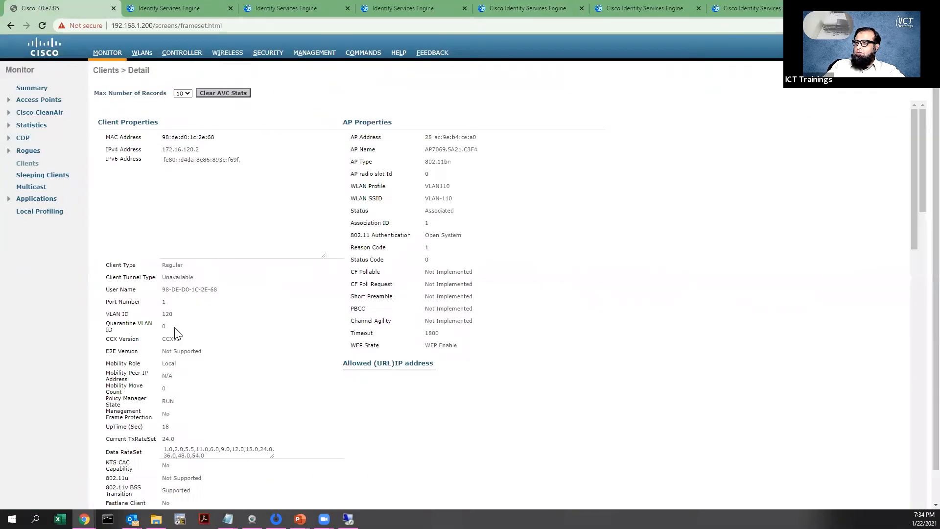
scroll(175, 327, up, 1)
scroll(206, 332, up, 2)
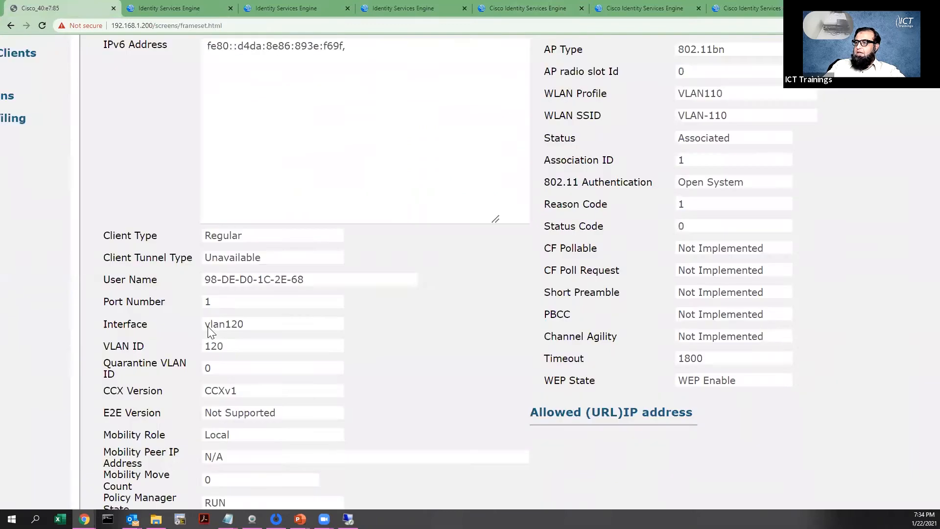
double_click(218, 349)
scroll(219, 349, down, 3)
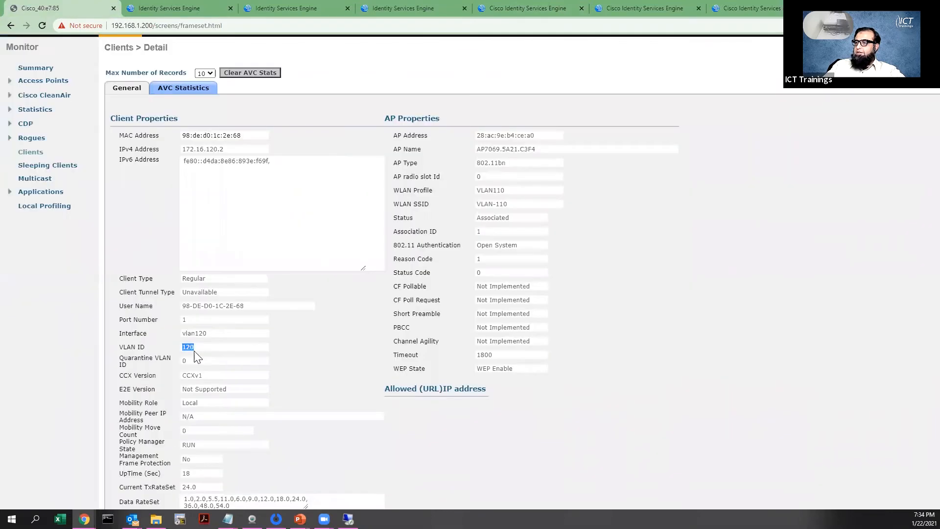
- In the remote desktop session, stop the running ping, run ipconfig and examine the WLAN adapter's IPv4 address, subnet mask and default gateway
key(alt+Tab)
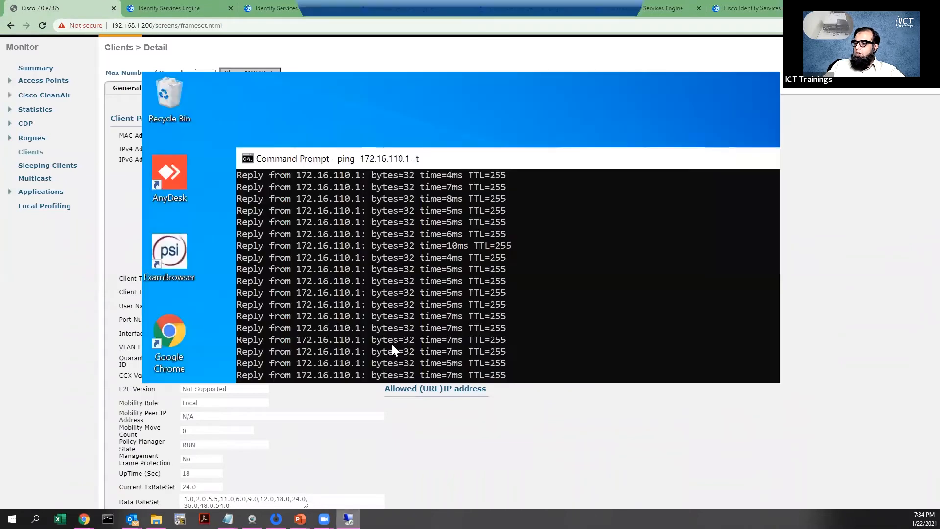
key(ctrl+c)
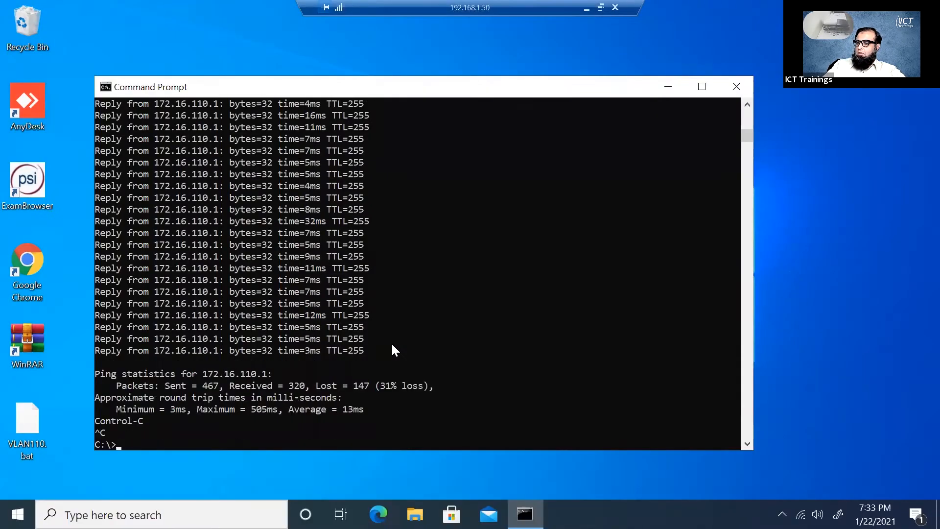
text(ipconfig)
key(Return)
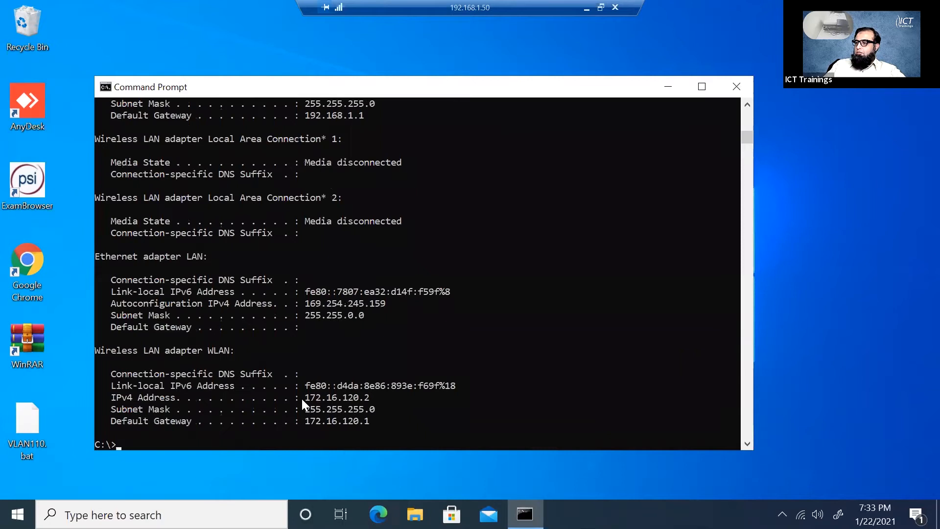
drag(299, 396, 378, 419)
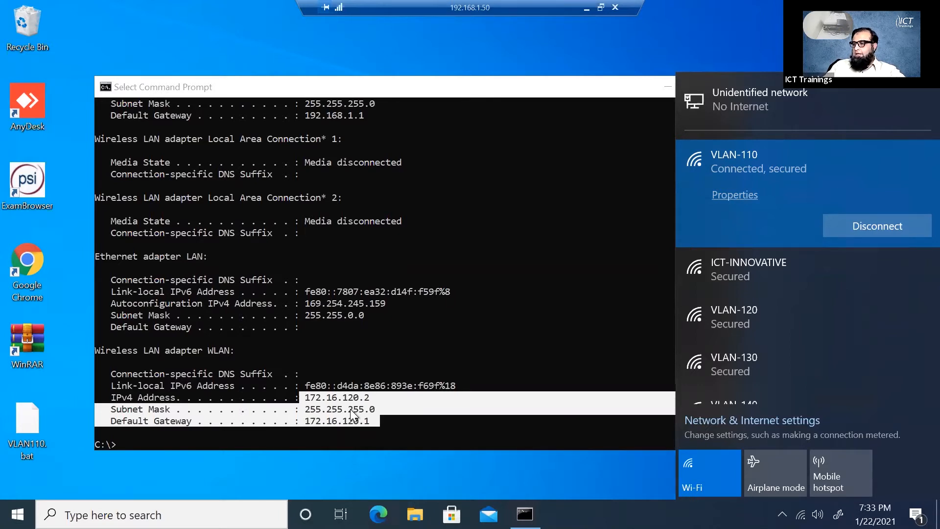
click(588, 8)
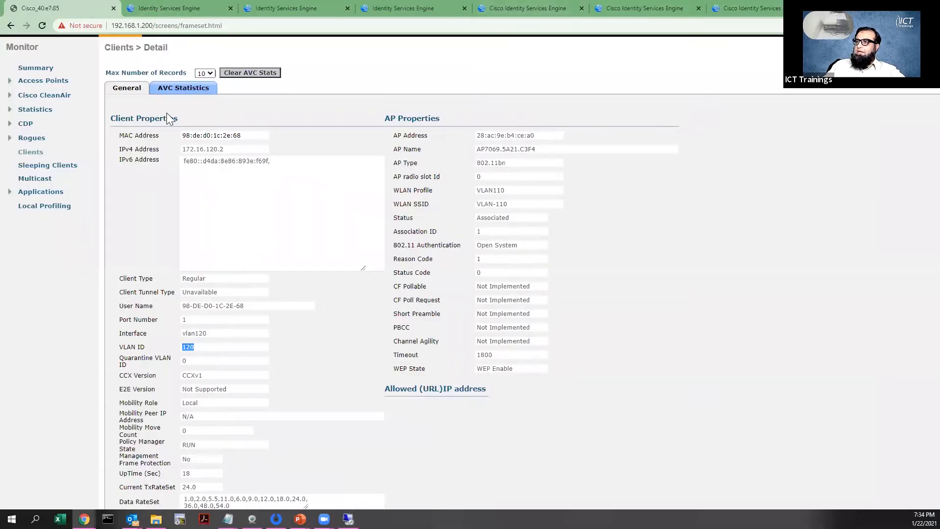
- Create a WLAN on the wireless controller with Generic-Corporate as both profile name and SSID, and set its status to enabled
scroll(166, 113, up, 1)
click(157, 59)
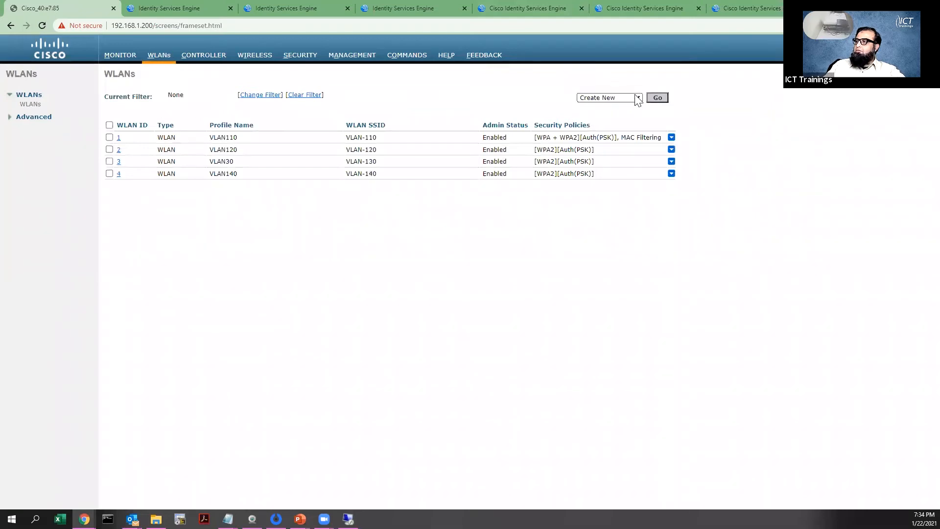
click(657, 98)
click(226, 112)
text(Generic-Corp)
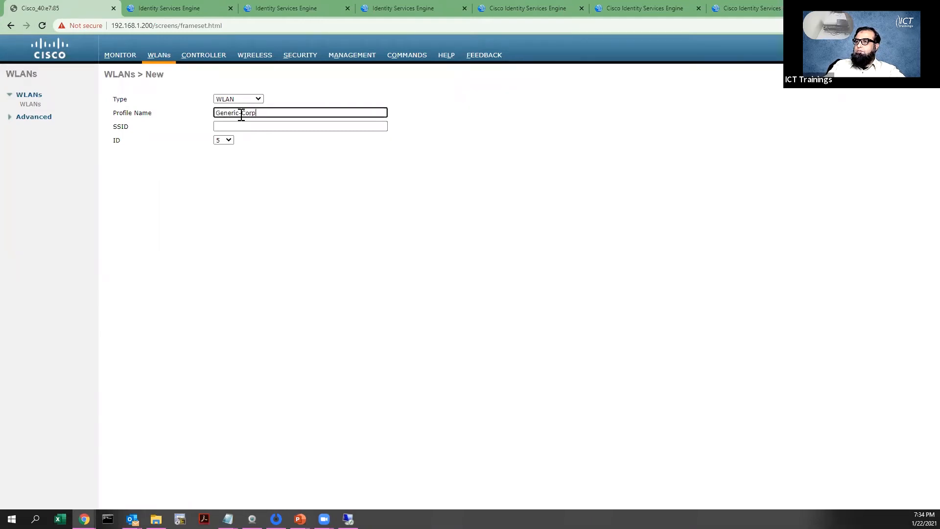
key(ctrl+a)
click(246, 126)
key(ctrl+v)
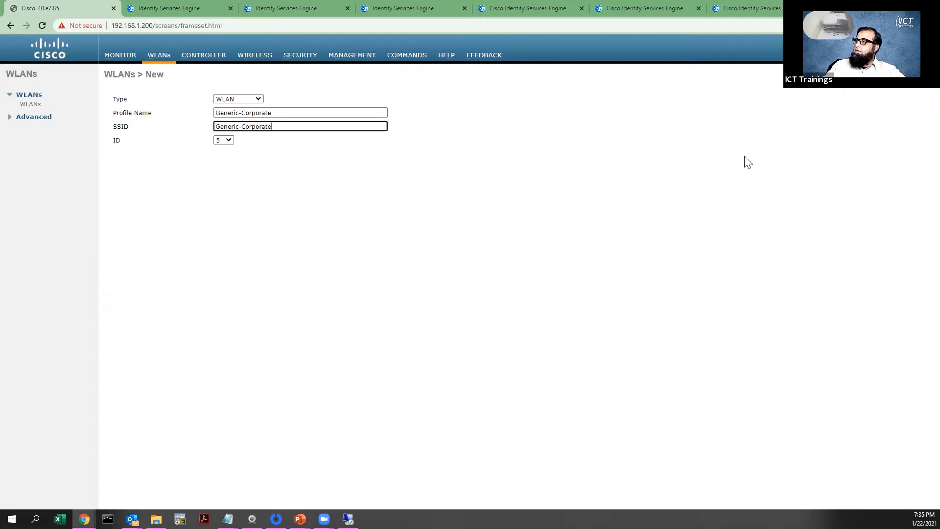
key(ctrl+minus)
key(Return)
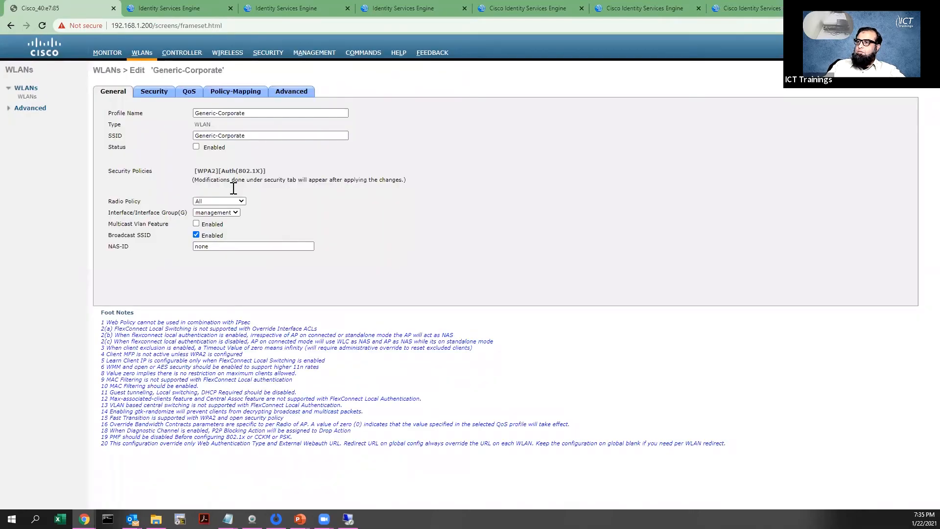
click(196, 146)
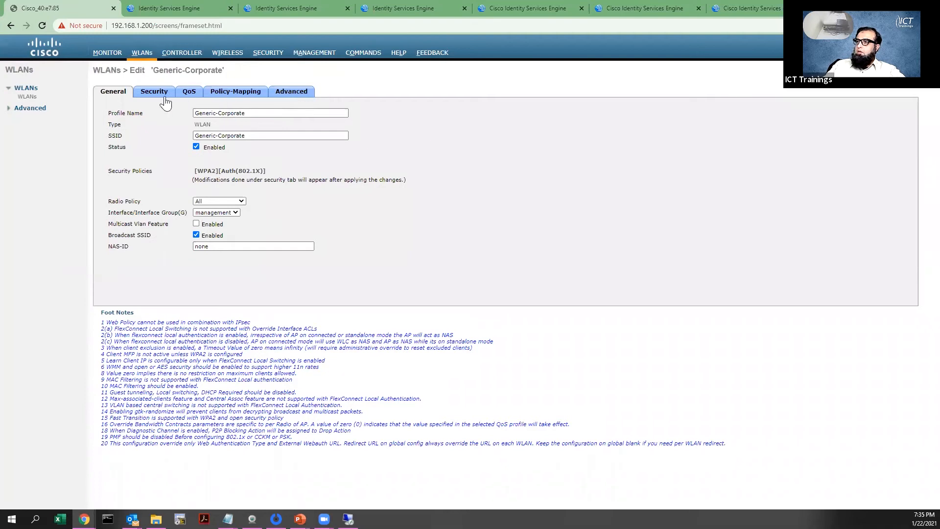
- Replace 802.1X with PSK in the WLAN's Layer 2 security, enter the pre-shared key, enable MAC Filtering and apply the changes
click(163, 99)
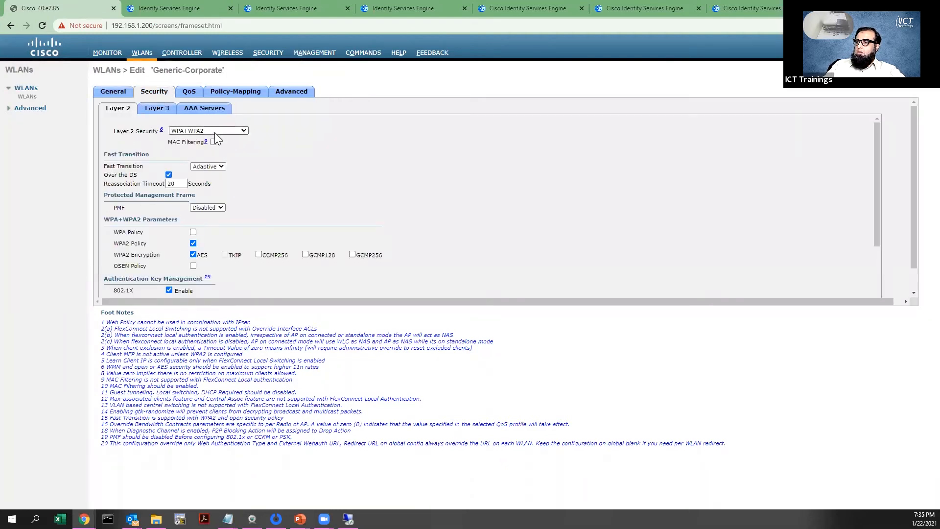
scroll(221, 186, down, 2)
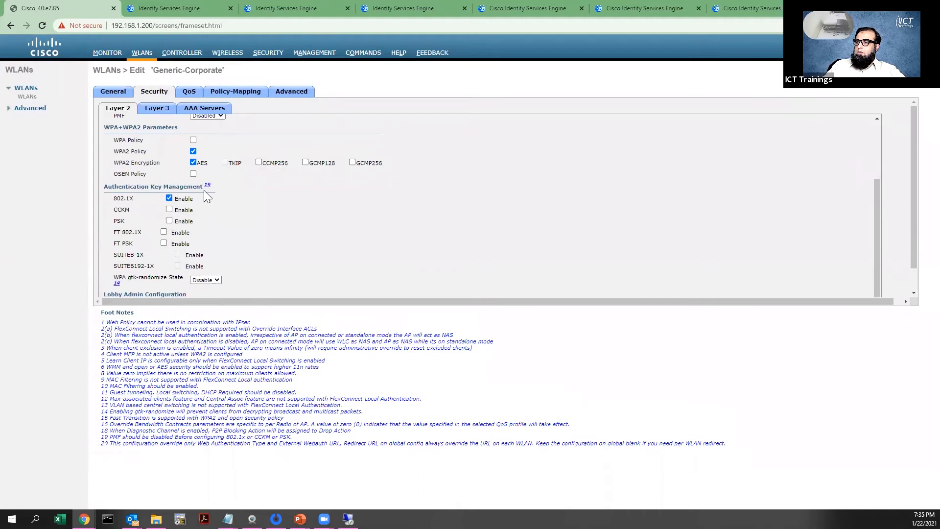
click(169, 198)
click(169, 220)
click(214, 265)
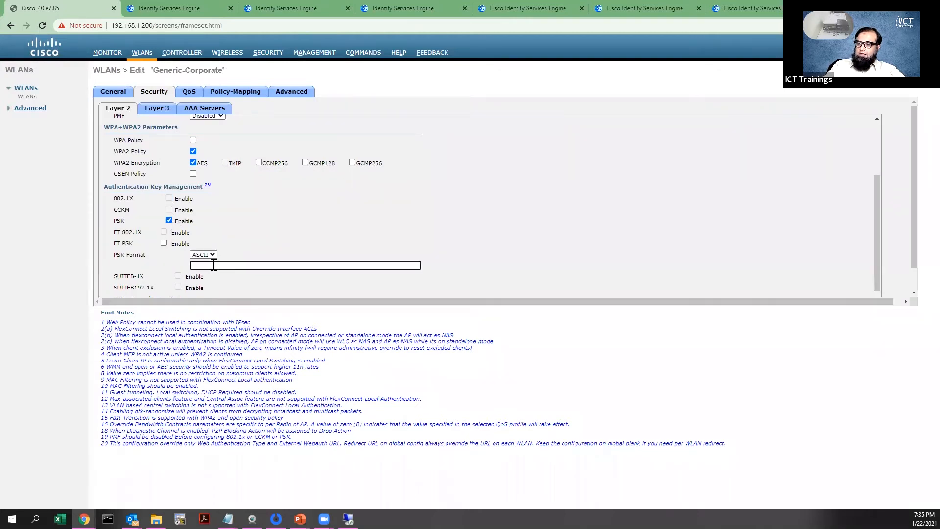
text(•••••••)
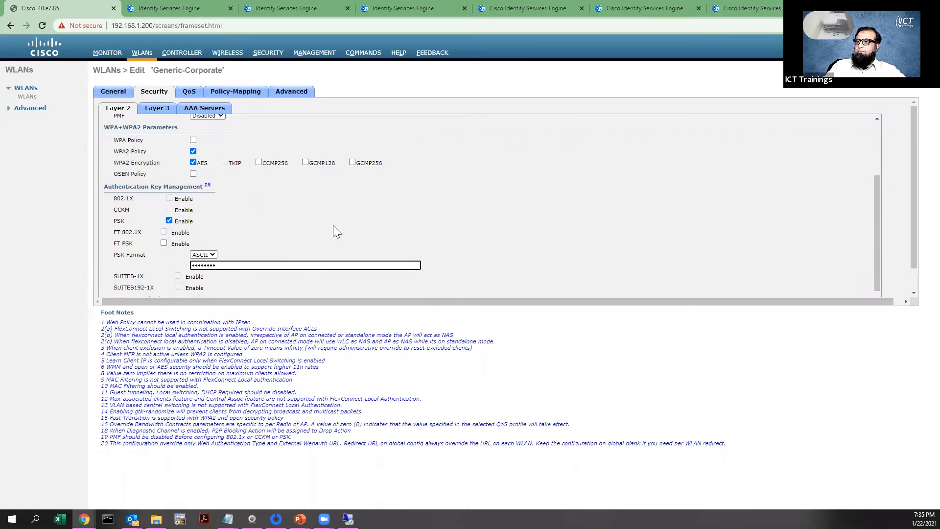
scroll(333, 226, up, 3)
click(213, 142)
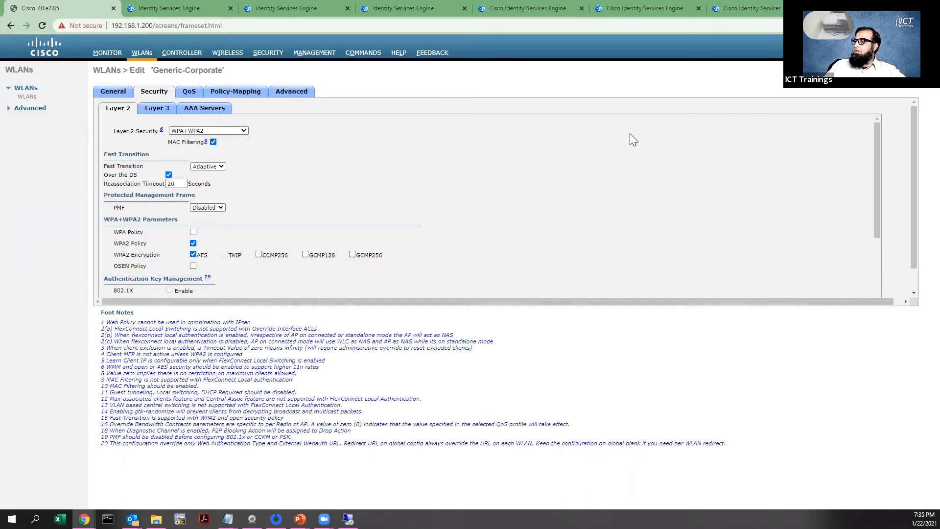
click(518, 111)
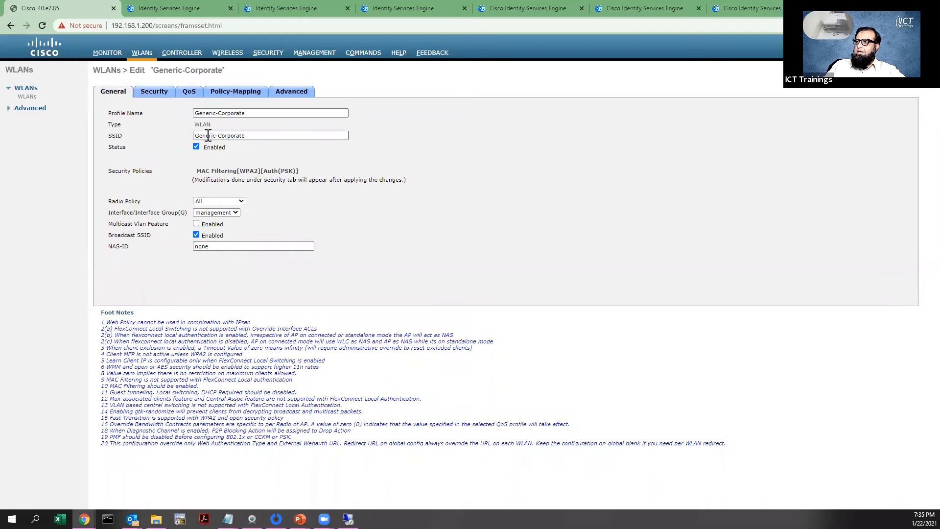
- Assign IP:192.168.1.171, Port:1812 as authentication Server 1 for the Generic-Corporate WLAN and apply the change
click(159, 94)
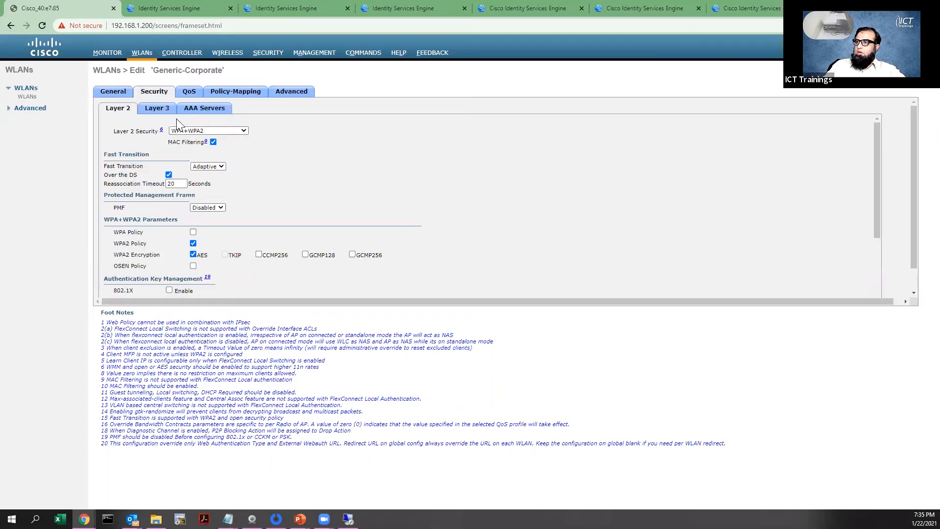
click(204, 110)
click(227, 209)
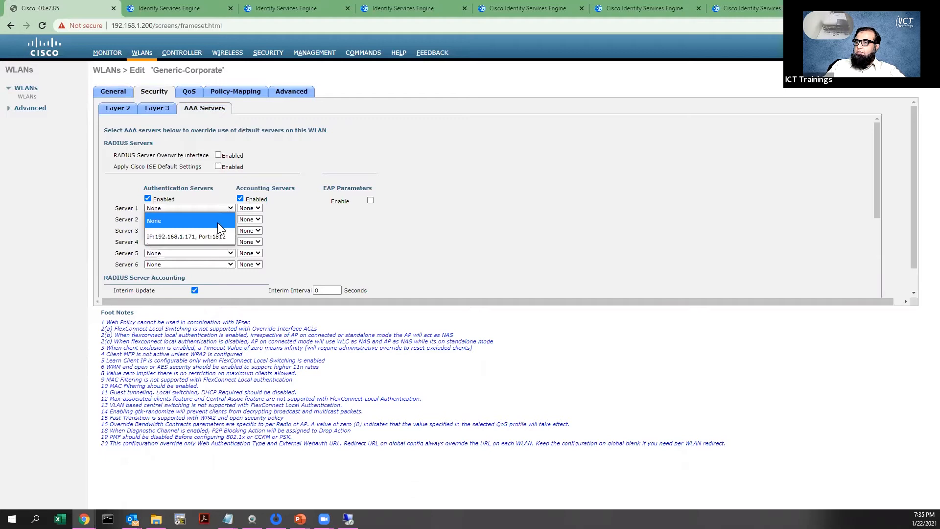
click(210, 234)
click(902, 70)
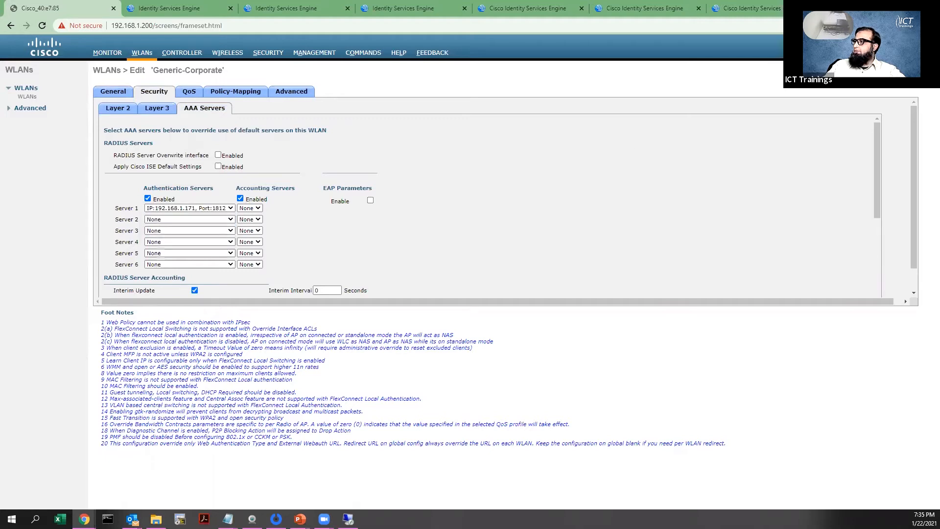
click(524, 113)
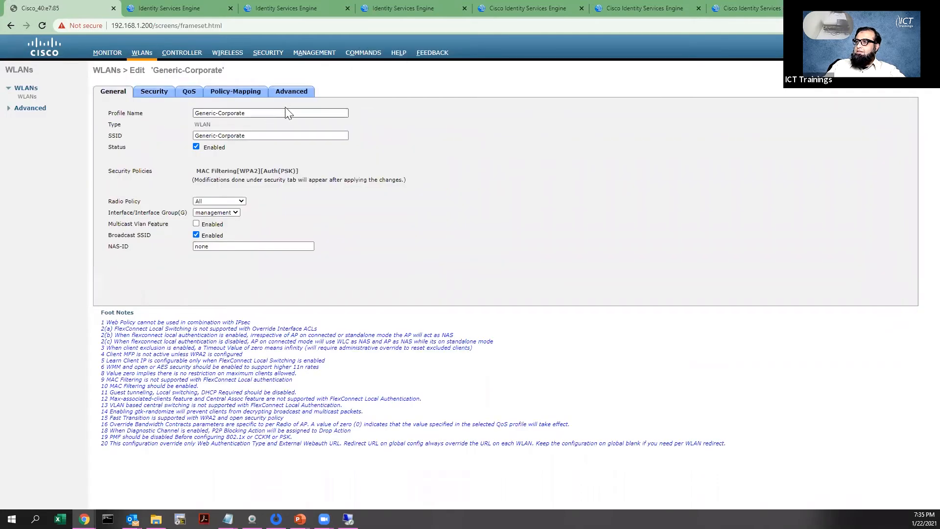
- Enable Allow AAA Override for the Generic-Corporate WLAN, apply it, and check the WLAN's entry in the WLANs list
click(290, 92)
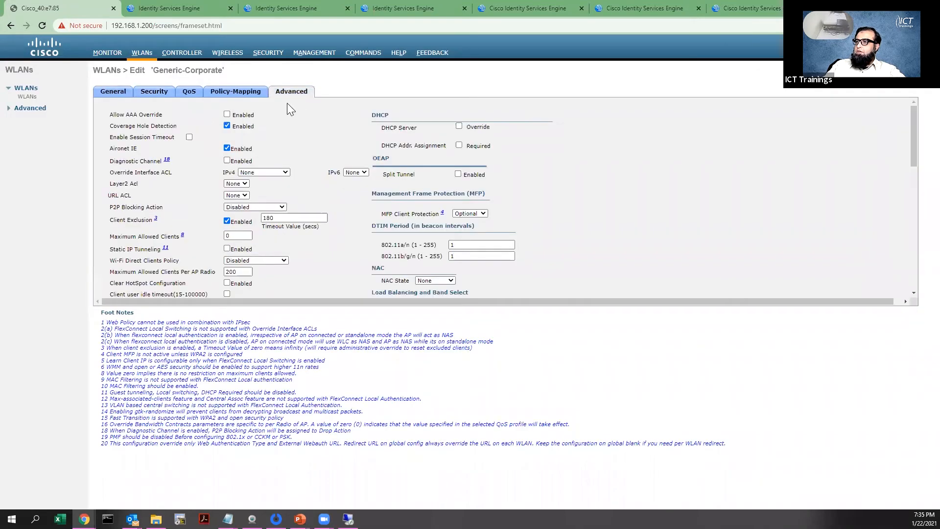
click(227, 114)
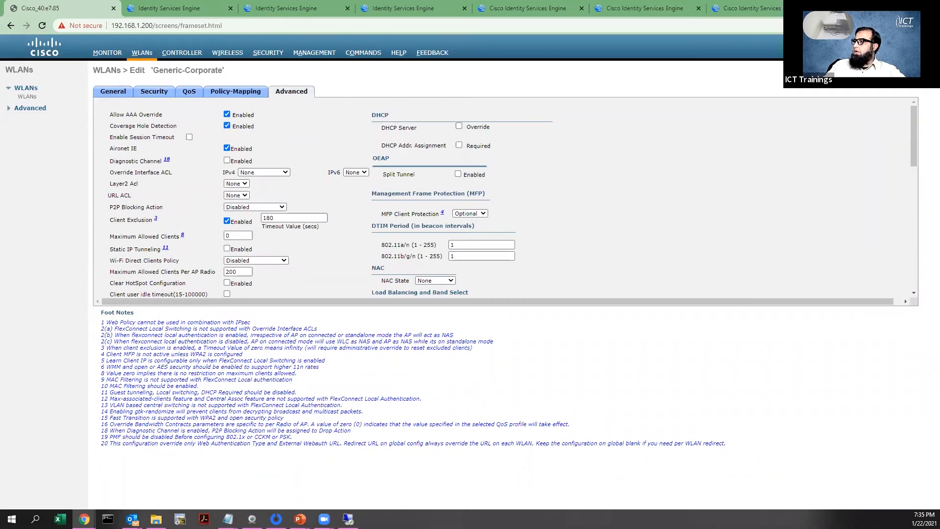
click(902, 70)
click(524, 113)
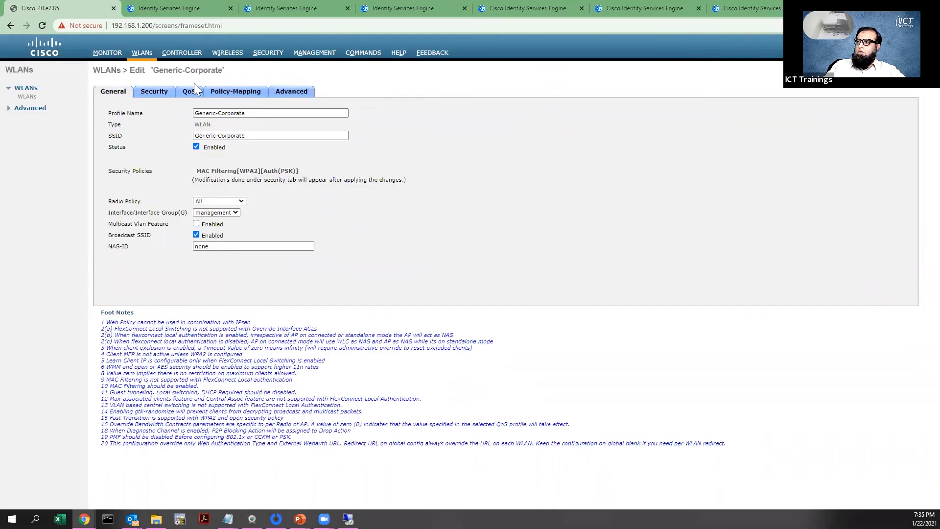
click(146, 56)
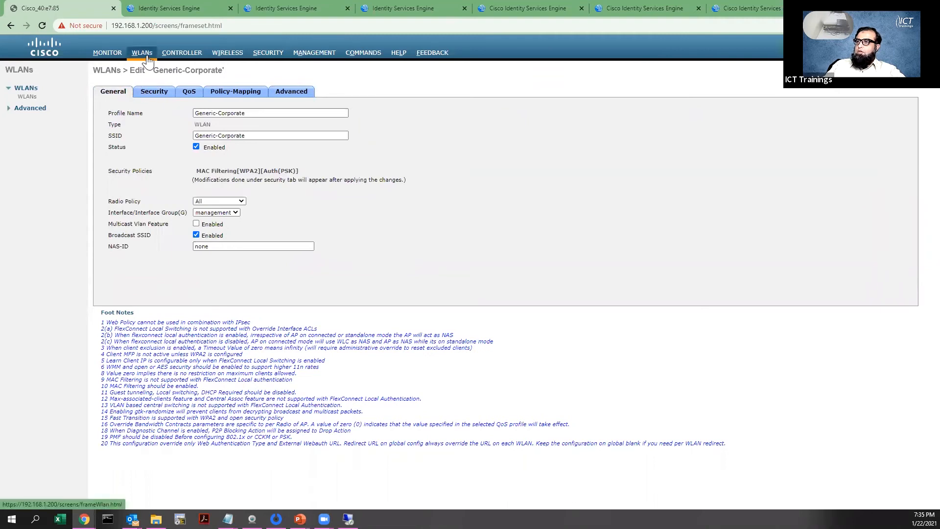
drag(187, 169, 249, 178)
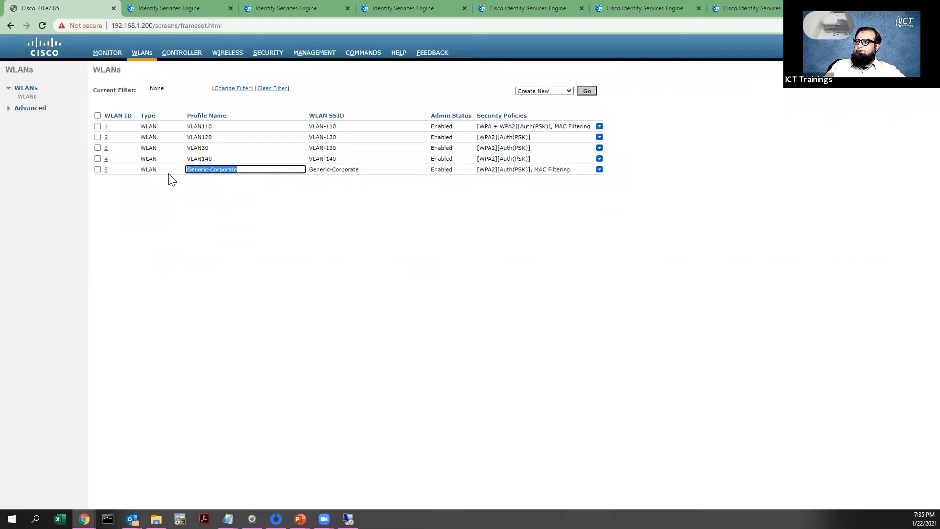
- Cancel the remote session's reconnection attempt, relaunch Remote Desktop Connection with mstsc and connect to 192.168.1.50
click(267, 264)
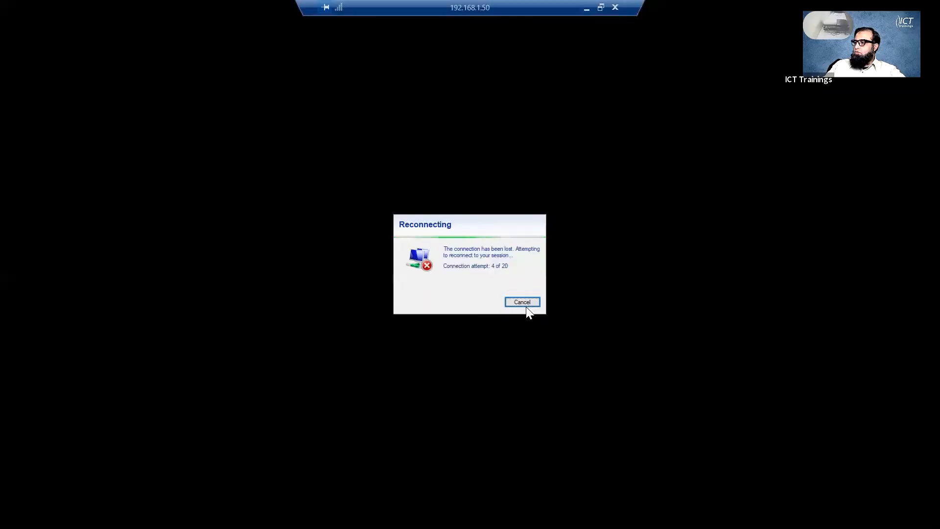
click(530, 305)
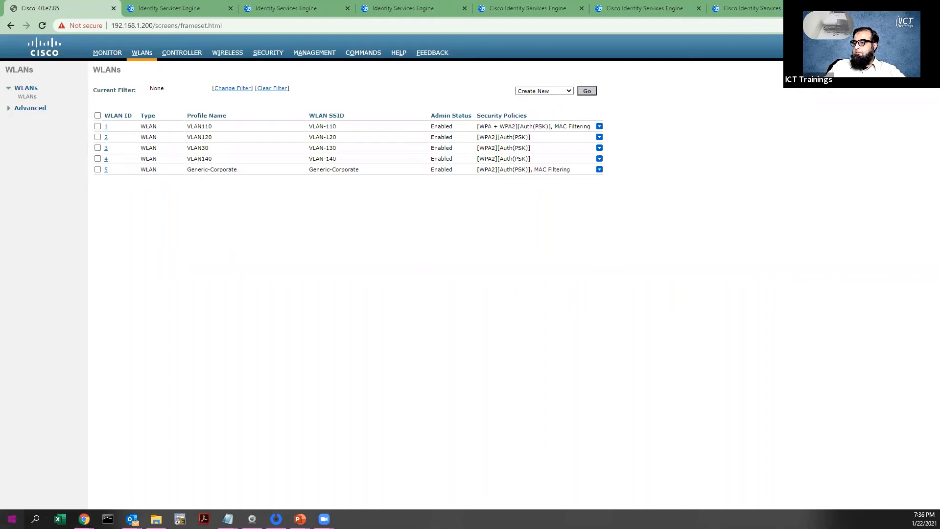
key(super)
text(mstsc)
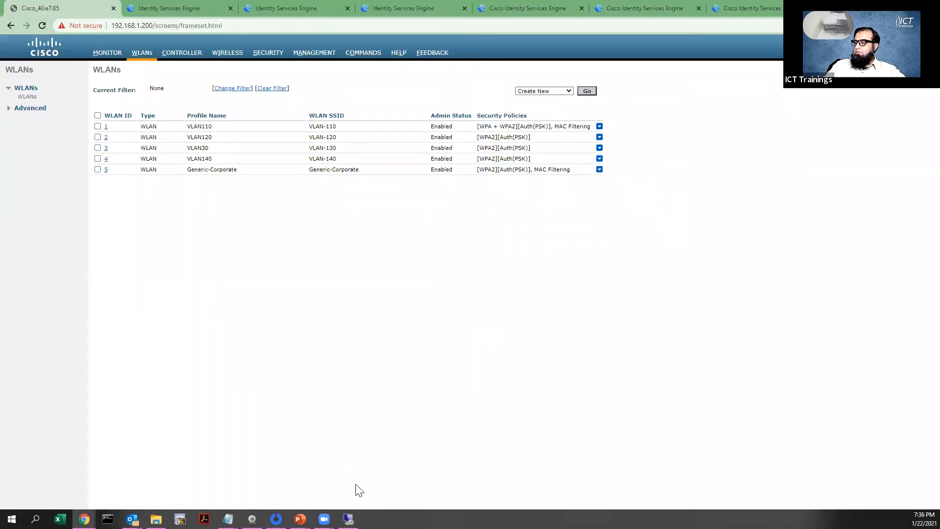
click(348, 519)
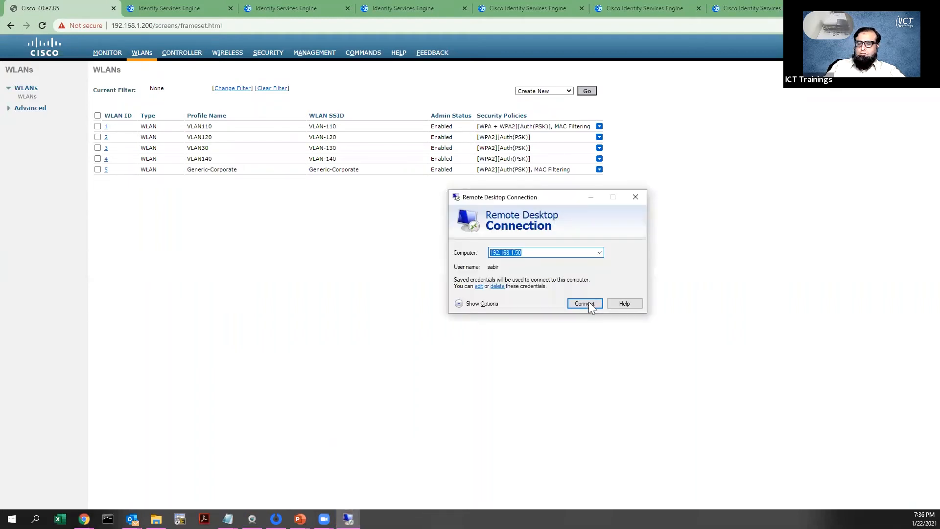
click(589, 303)
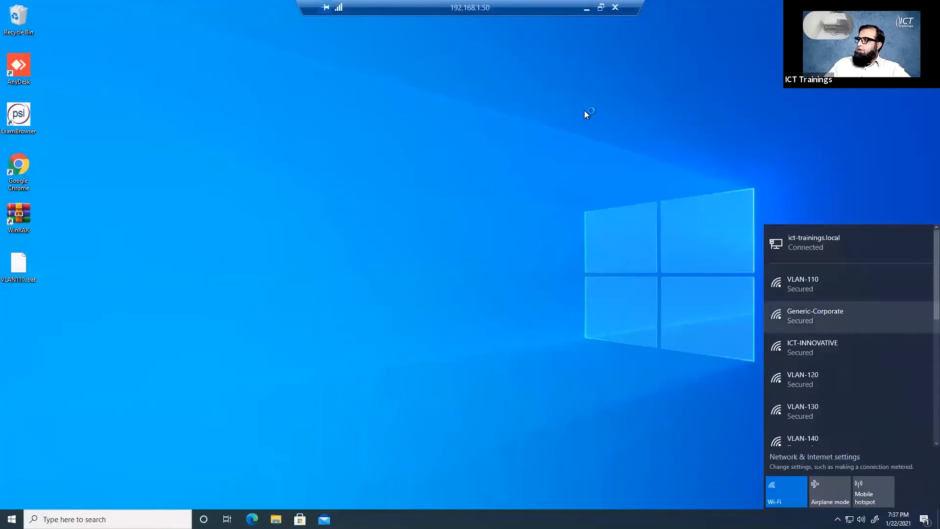
- Check the WLANs list on the wireless controller and return to the remote desktop session in full screen
click(602, 7)
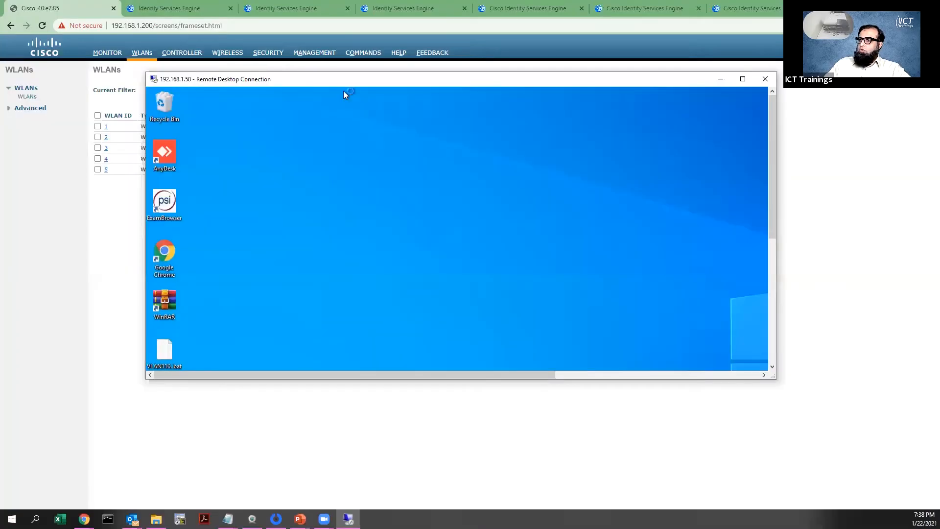
click(102, 190)
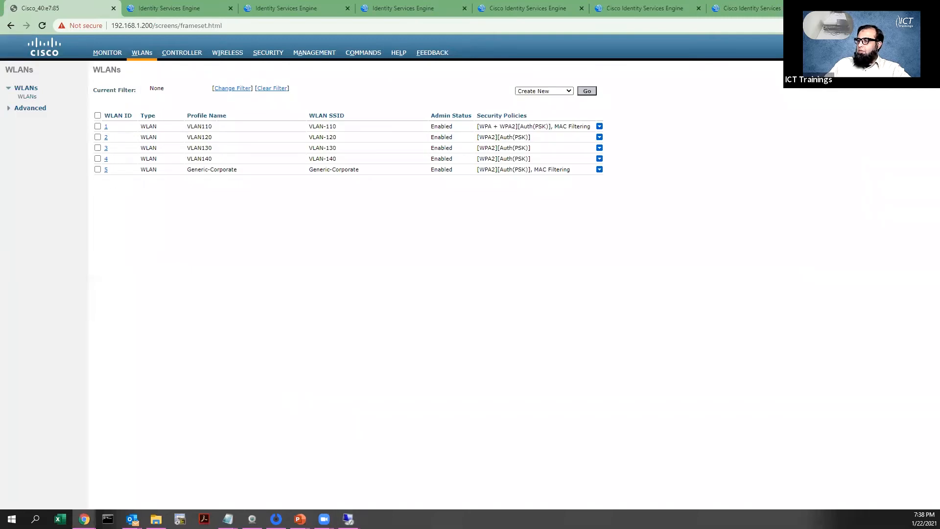
click(348, 520)
click(735, 82)
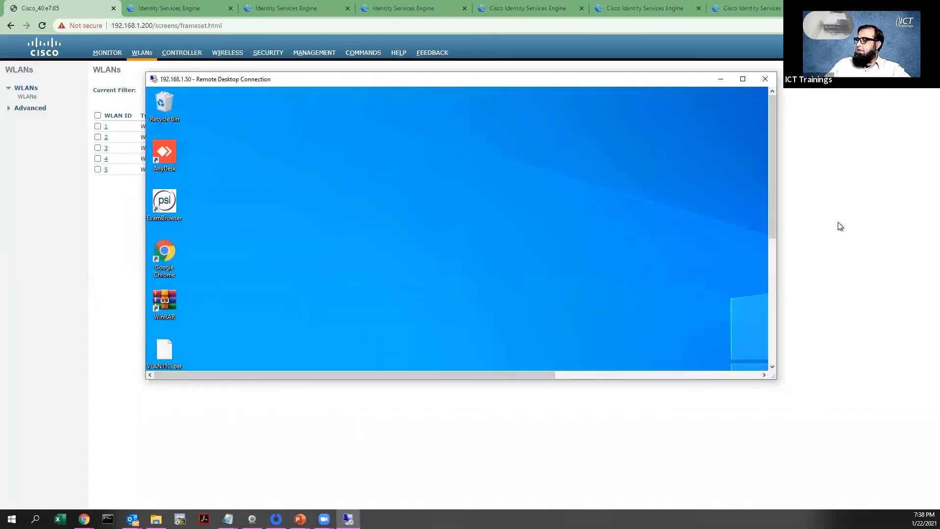
- Connect the remote PC to the Generic-Corporate Wi-Fi network, entering the network security key
click(841, 316)
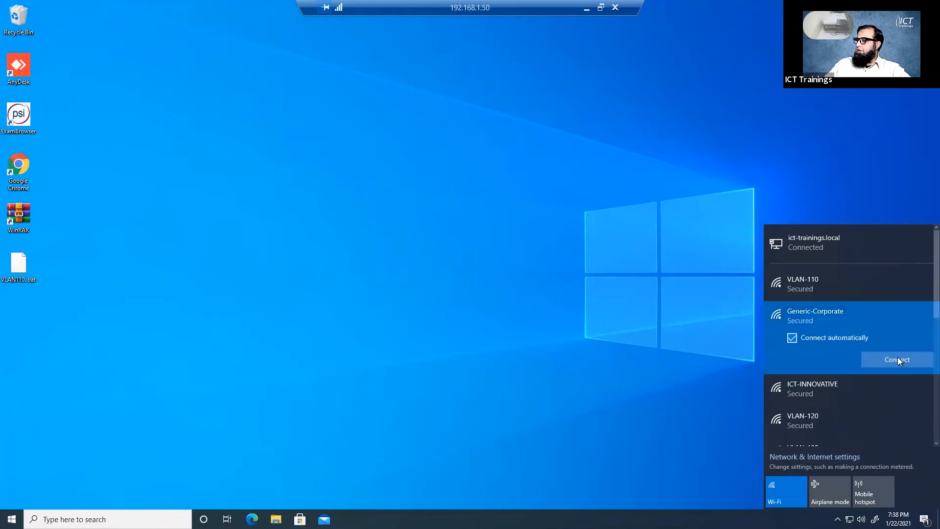
click(898, 360)
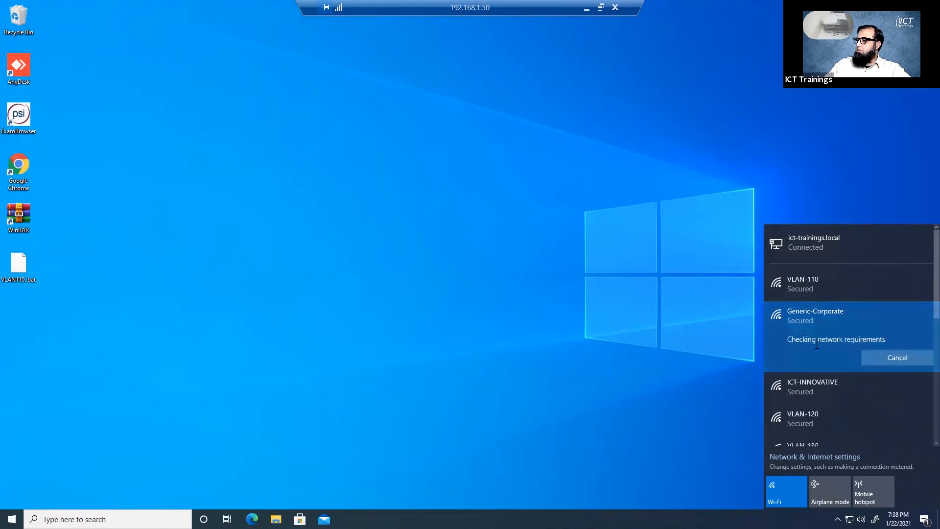
text(••••••••)
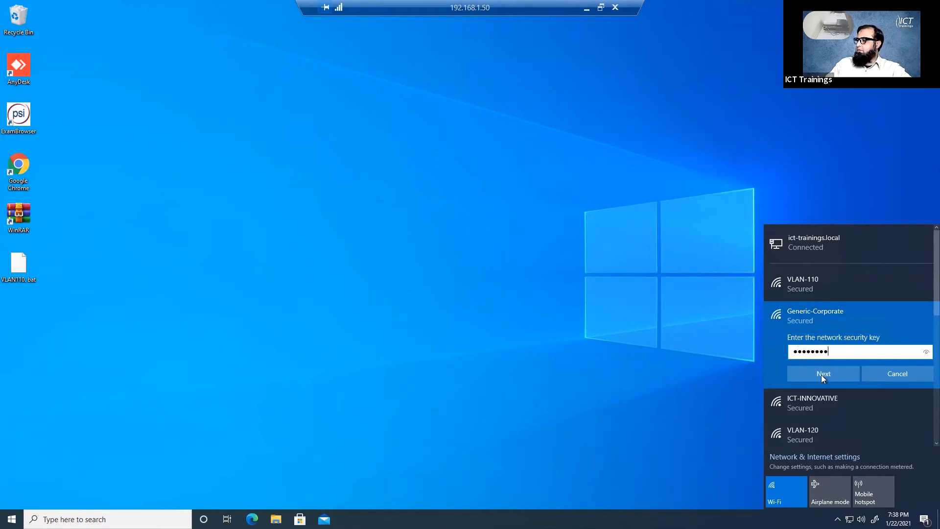
click(821, 375)
click(819, 399)
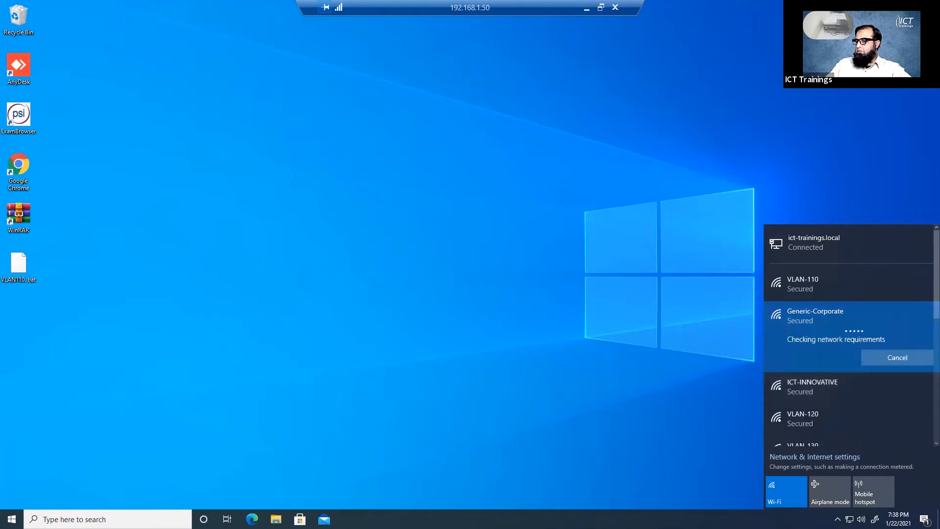
- Open Command Prompt on the remote PC with cmd, change to the C:\ root directory and clear the screen
click(44, 516)
text(cmd)
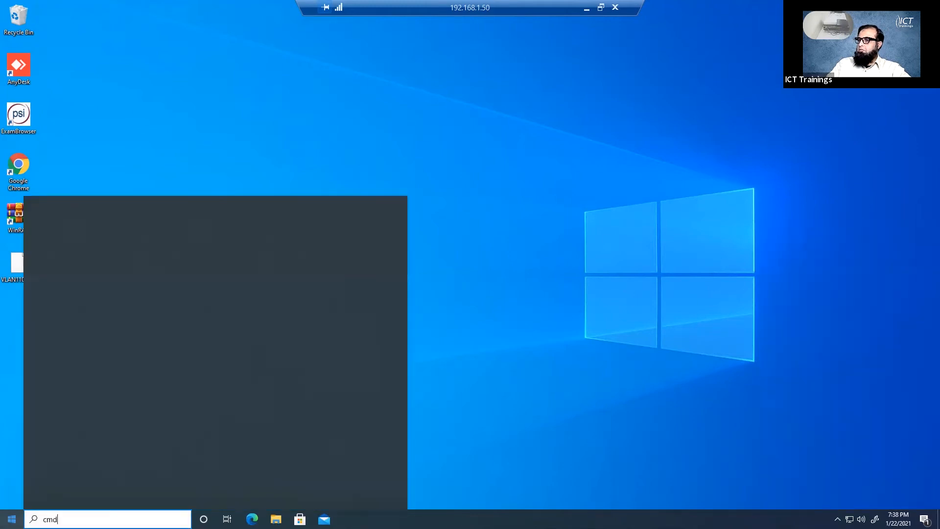
key(Return)
text(ipcofnig)
key(Return)
text(cd\)
key(Return)
text(cls)
key(Return)
- Run ipconfig to inspect the WLAN adapter's IPv4 address and check the Generic-Corporate connection status
text(ipconfig)
key(Return)
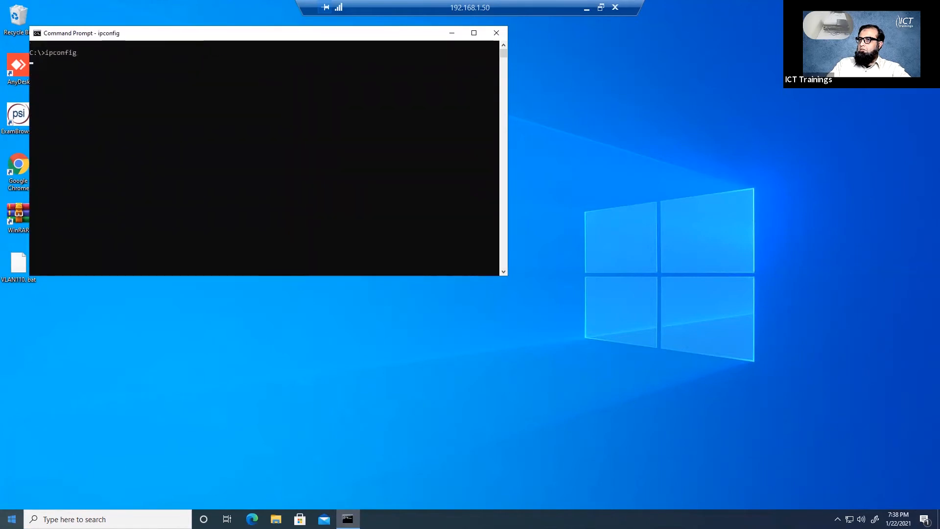
drag(298, 33, 501, 95)
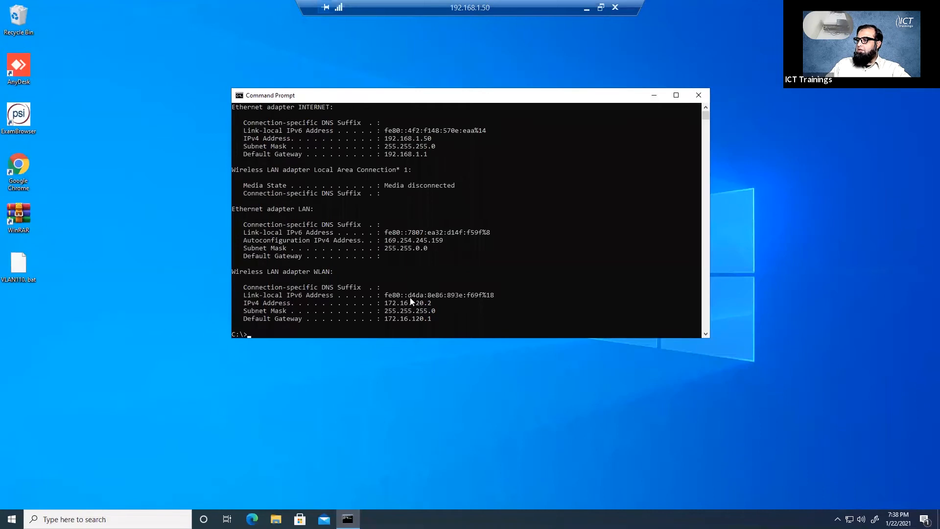
drag(386, 304, 434, 305)
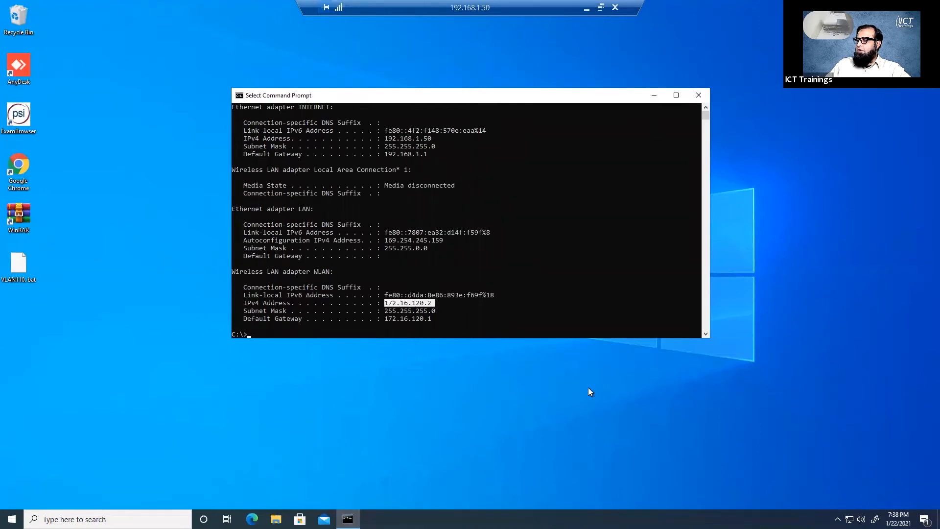
click(861, 519)
click(850, 519)
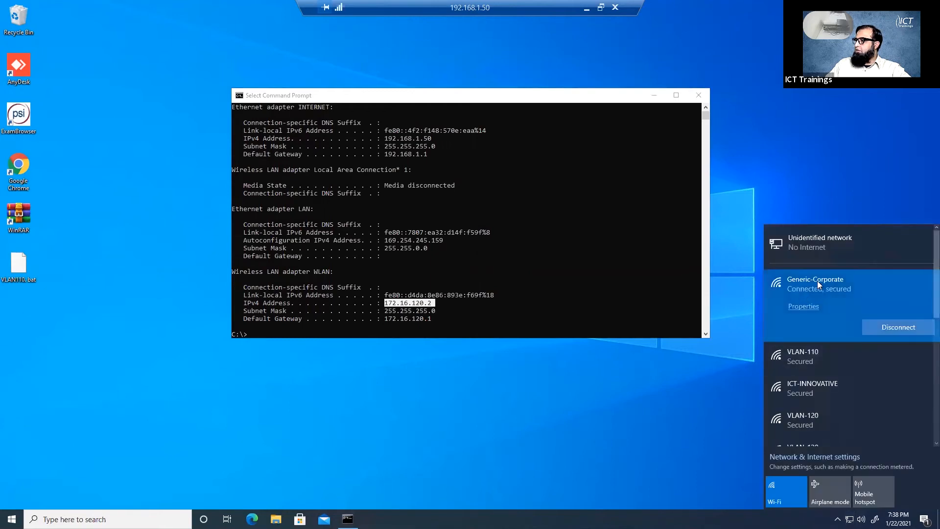
- Minimize the remote session, reload the Default policy set in Identity Services Engine and check the Authz-TrustedMACs_Wireless authorization rule's profile
click(586, 9)
click(210, 8)
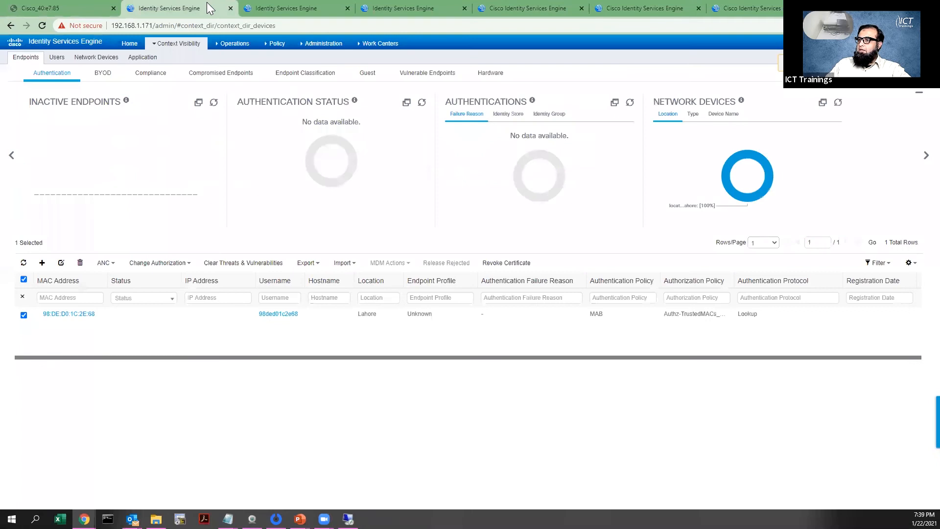
click(302, 7)
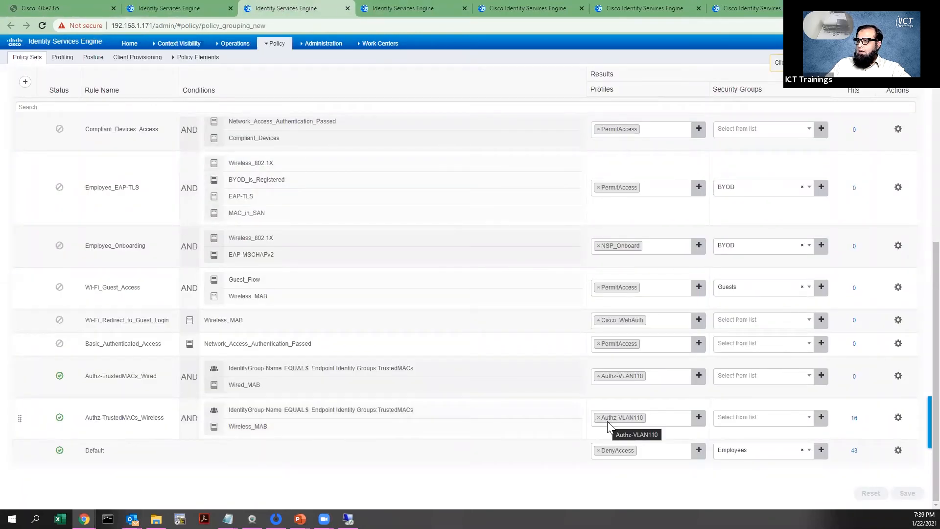
click(392, 44)
click(406, 8)
click(303, 8)
mouse_move(275, 44)
click(277, 61)
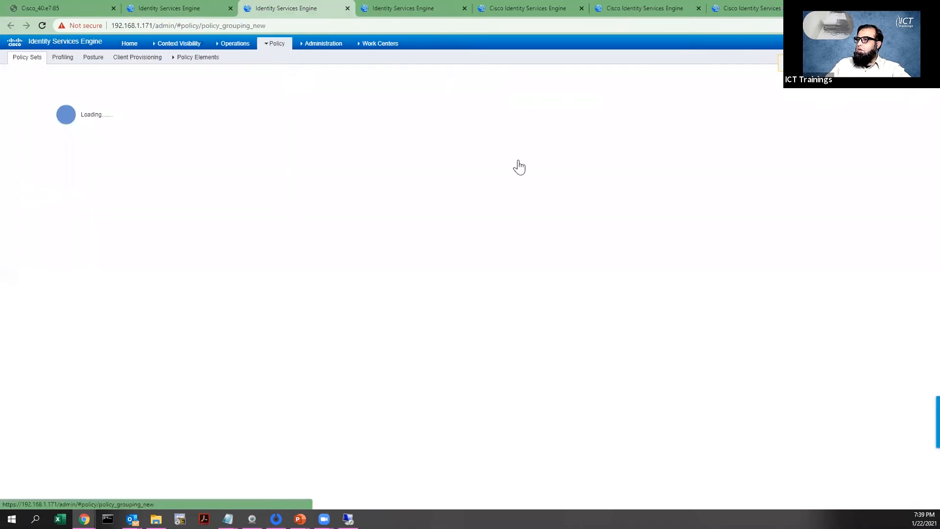
click(911, 170)
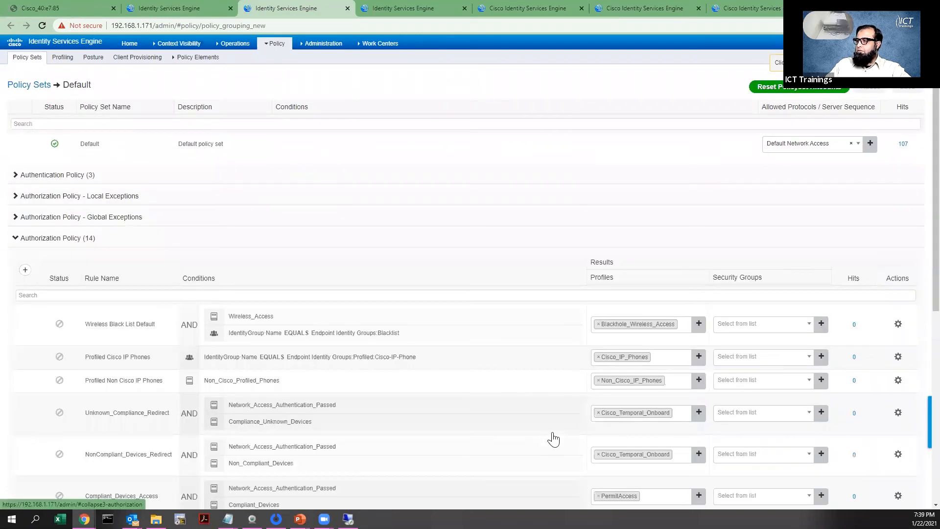
scroll(613, 440, down, 3)
scroll(598, 426, down, 4)
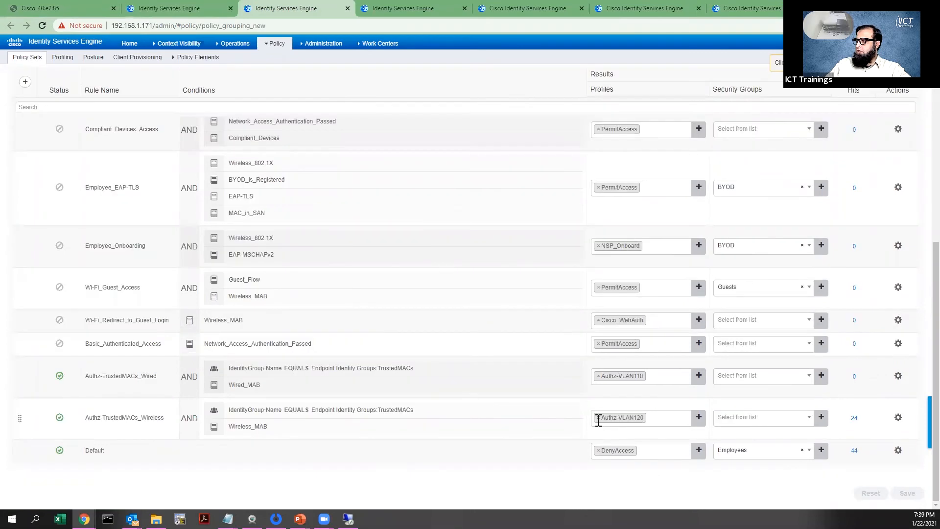
click(598, 417)
scroll(634, 392, down, 1)
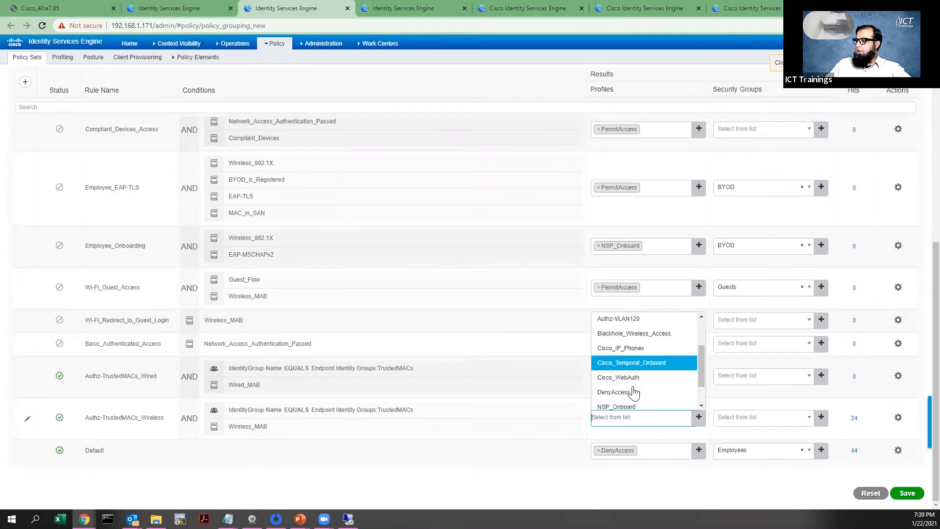
scroll(634, 393, up, 1)
scroll(634, 393, down, 1)
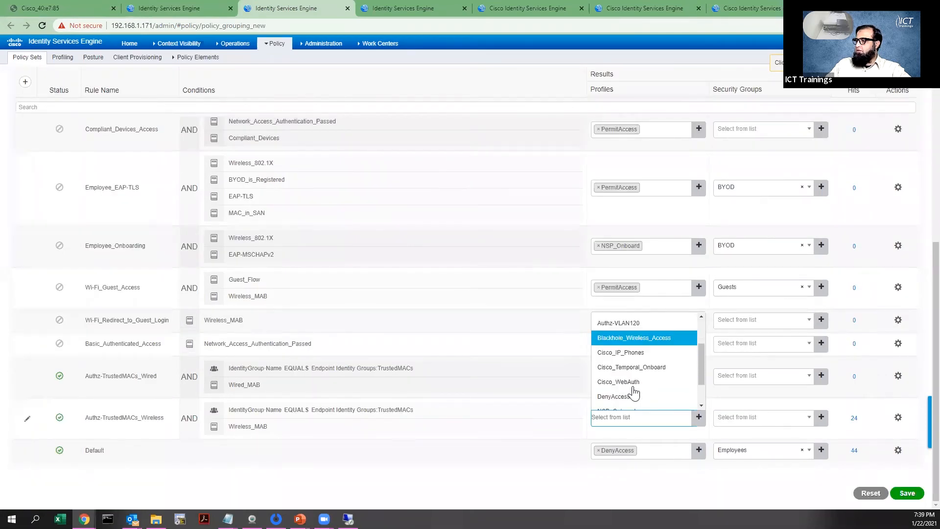
scroll(634, 392, up, 1)
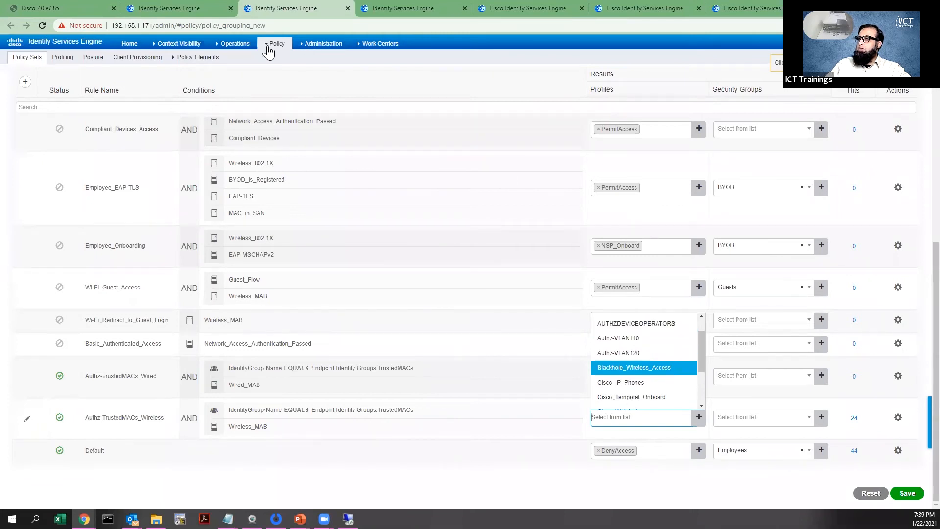
- Go to the Standard Authorization Profiles list under the policy element results, discarding the unsaved policy set changes
click(290, 102)
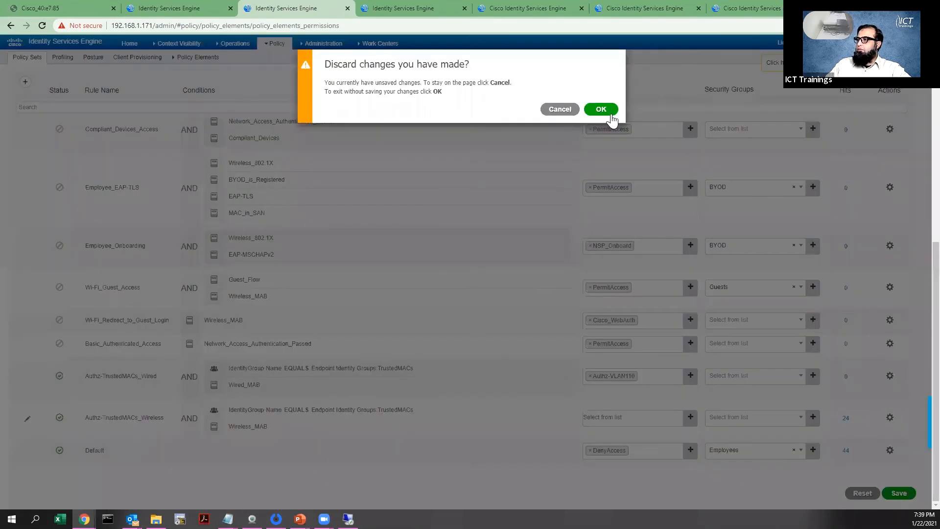
click(600, 109)
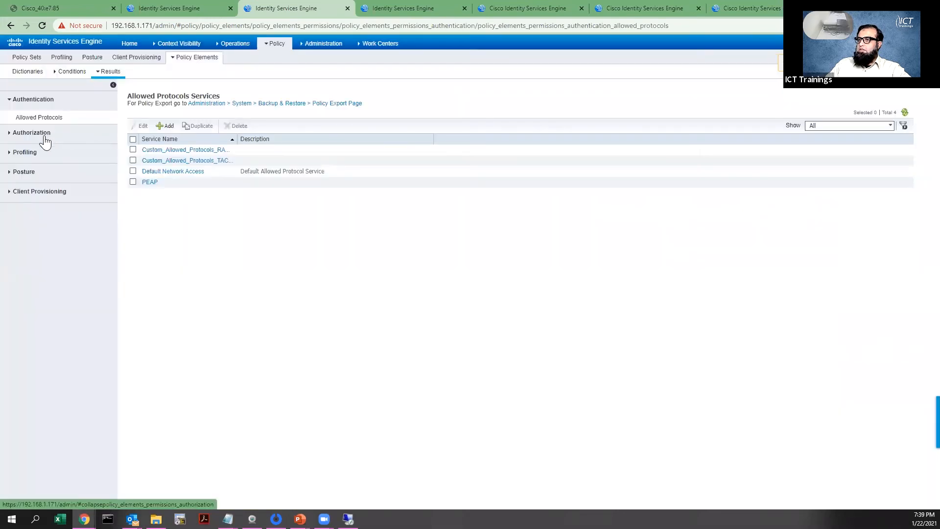
click(45, 155)
click(56, 139)
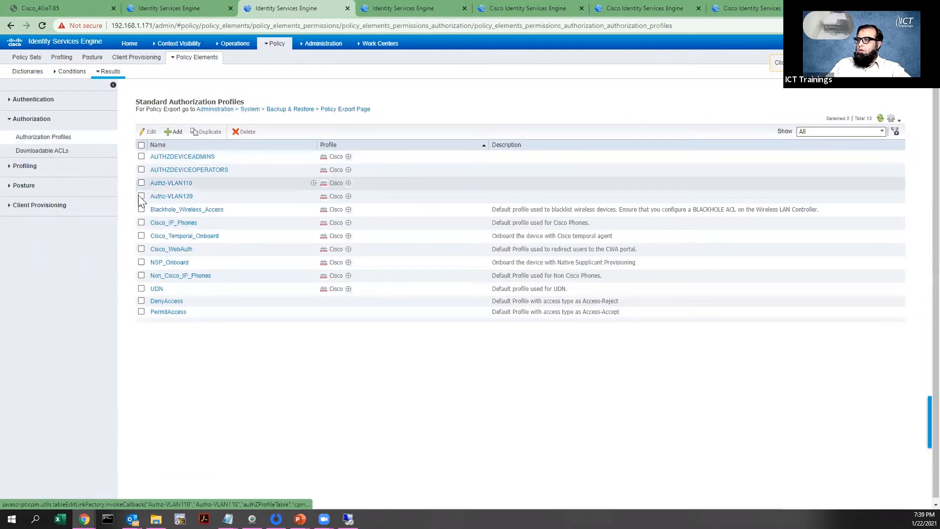
- Duplicate the Authz-VLAN120 authorization profile and name the copy Authz-VLAN130
click(141, 196)
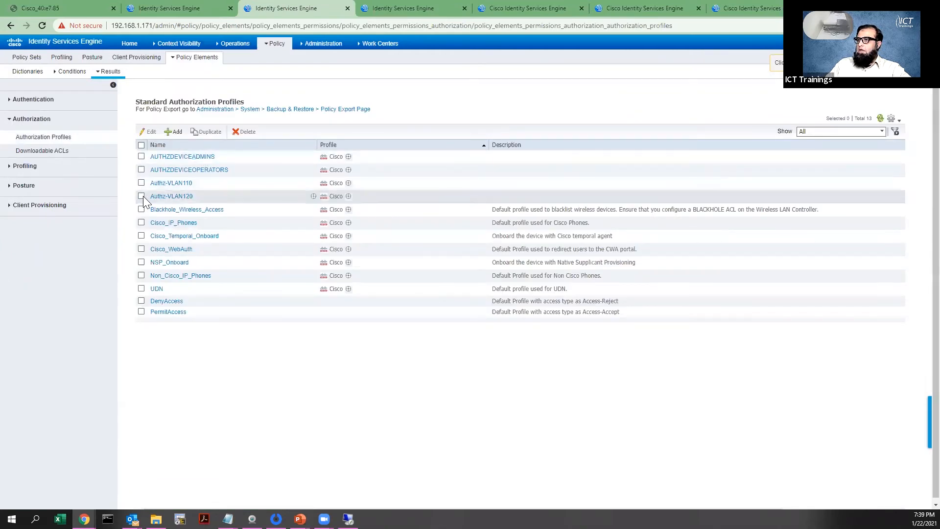
click(206, 133)
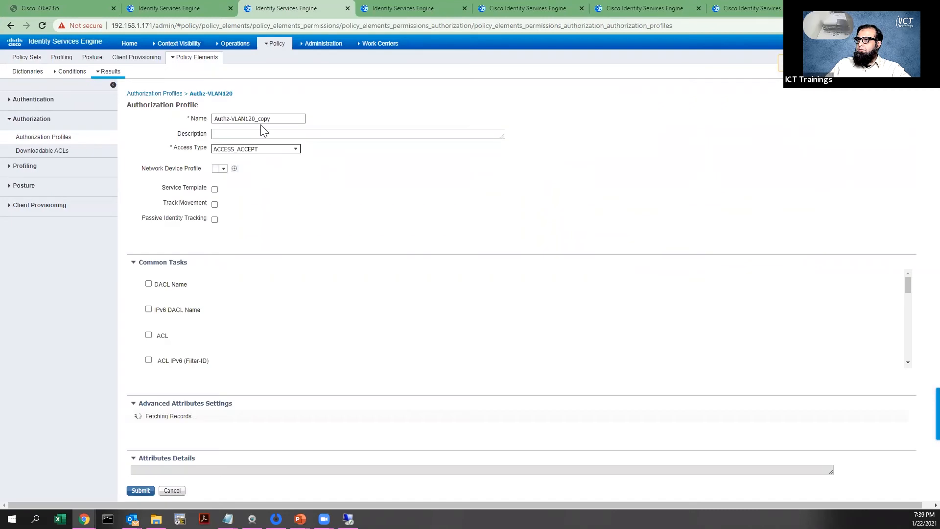
key(BackSpace)
key(BackSpace)
key(BackSpace)
key(BackSpace)
key(BackSpace)
key(BackSpace)
key(BackSpace)
text(30)
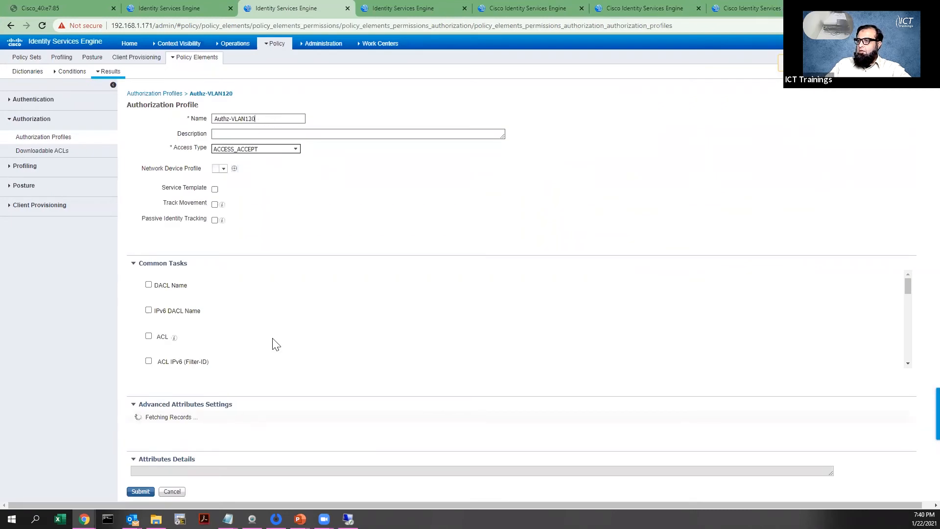
- Set the VLAN ID/Name of the Authz-VLAN130 profile to 130 and submit the profile
scroll(412, 308, down, 2)
click(416, 298)
key(BackSpace)
key(BackSpace)
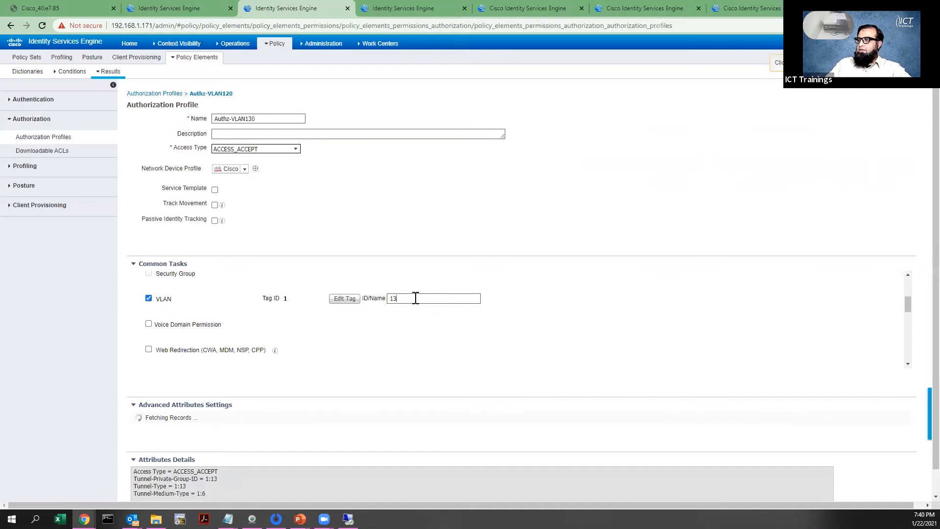
text(30)
scroll(739, 310, down, 5)
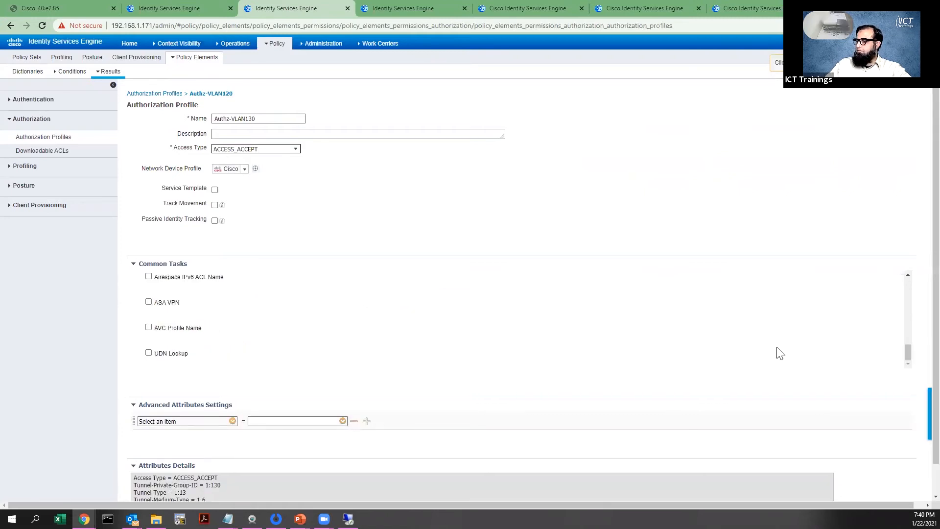
scroll(781, 353, down, 1)
click(139, 496)
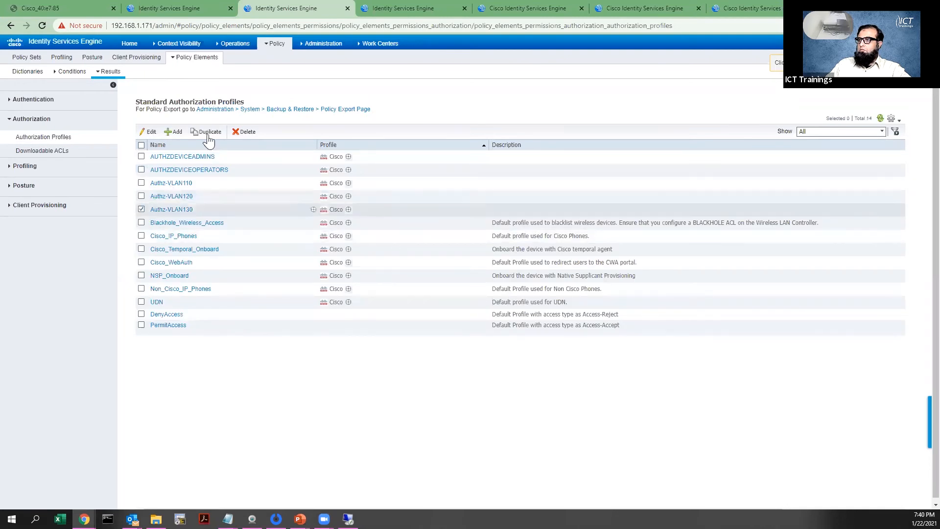
- Duplicate the Authz-VLAN130 authorization profile and name the copy Authz-VLAN140
click(208, 132)
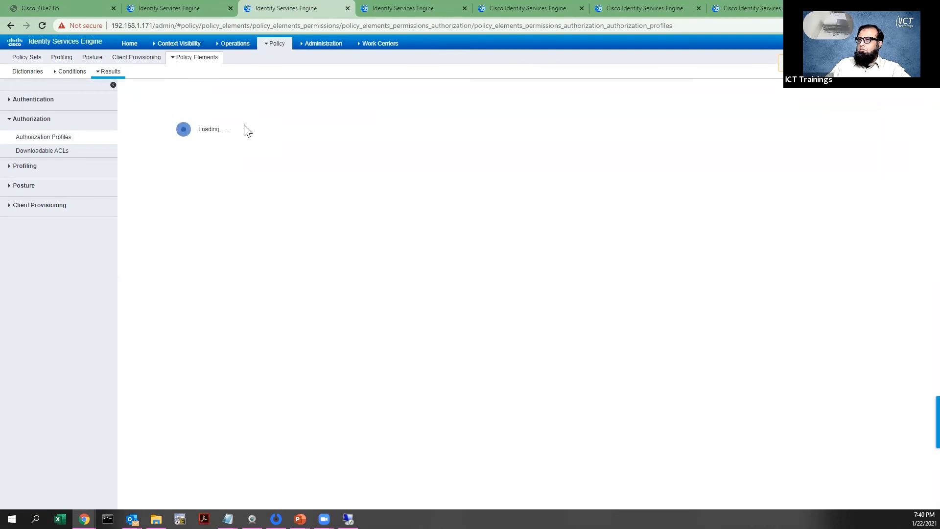
key(BackSpace)
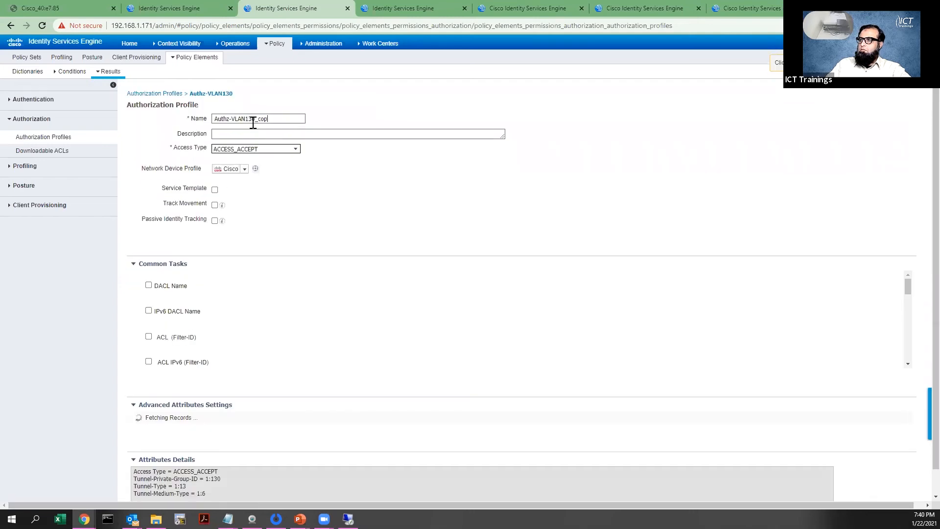
key(BackSpace)
key(BackSpace)
key(BackSpace)
key(BackSpace)
key(BackSpace)
key(BackSpace)
text(40)
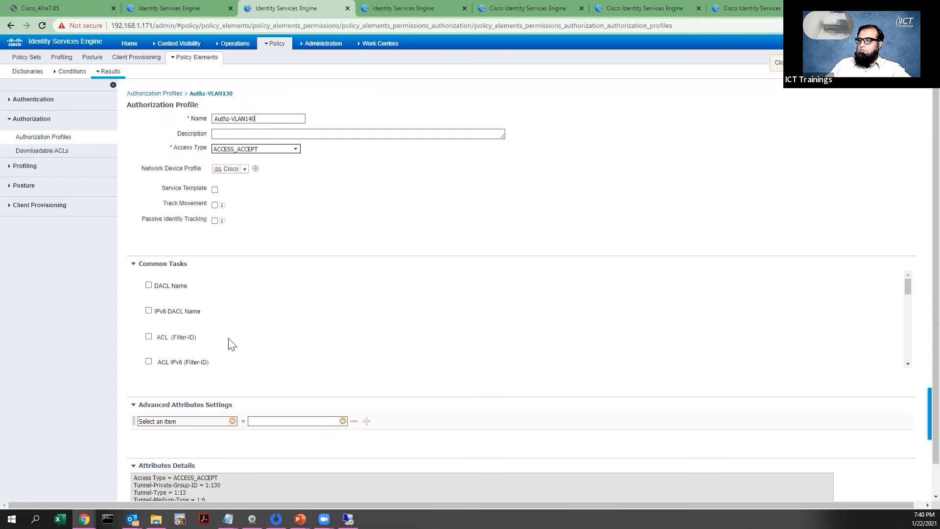
- Set the VLAN ID/Name of the Authz-VLAN140 profile to 140 and submit the profile
scroll(233, 345, down, 5)
scroll(232, 344, down, 5)
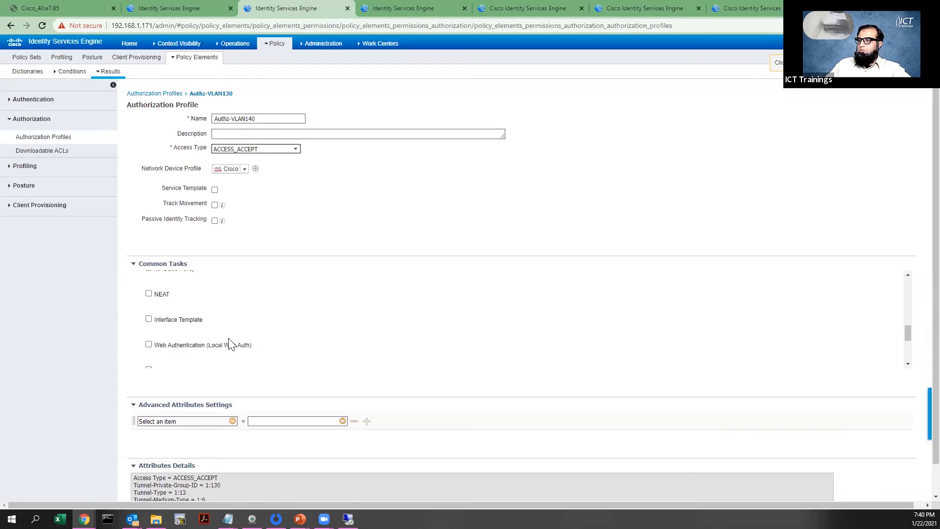
scroll(229, 342, down, 5)
scroll(232, 344, up, 10)
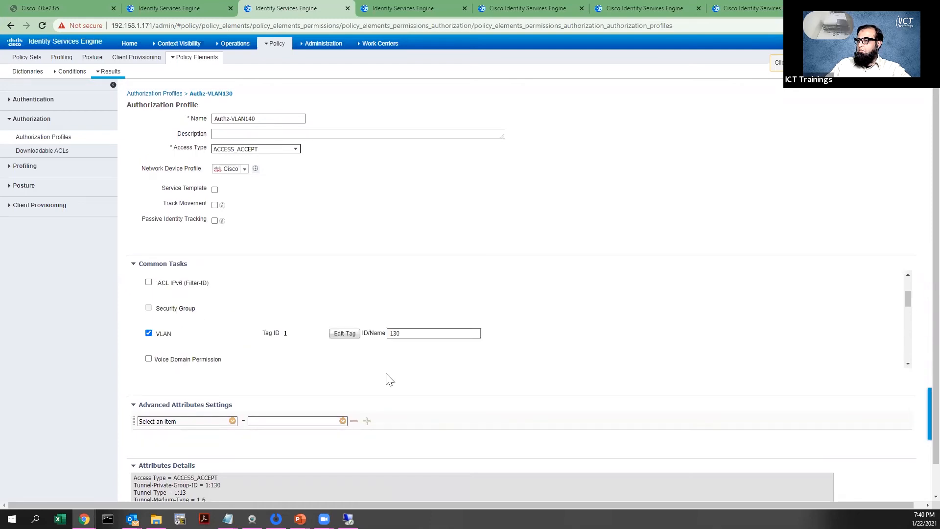
click(416, 333)
key(BackSpace)
key(BackSpace)
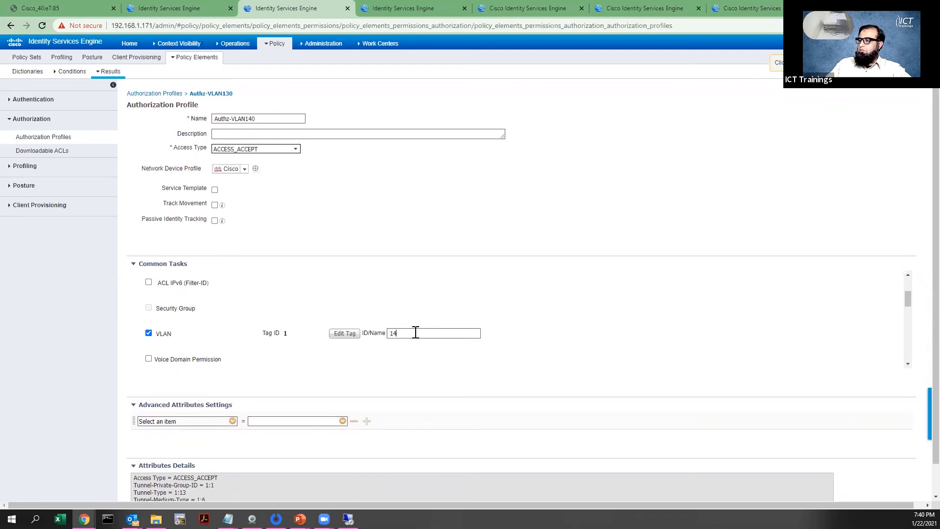
text(40)
scroll(416, 346, down, 10)
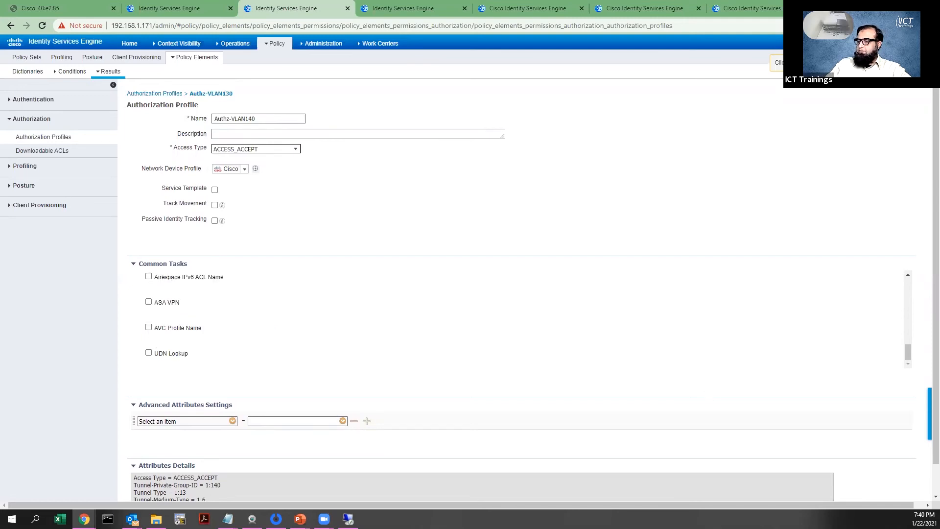
scroll(149, 502, down, 1)
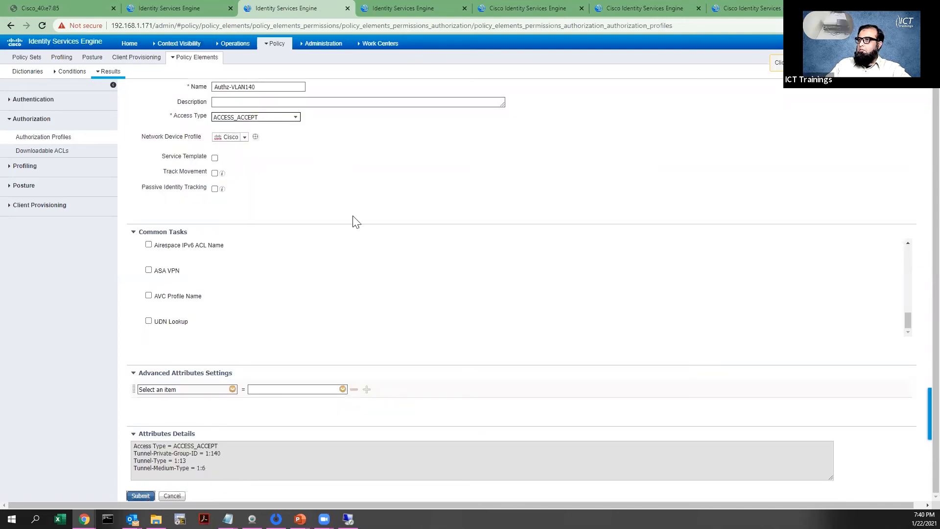
click(151, 495)
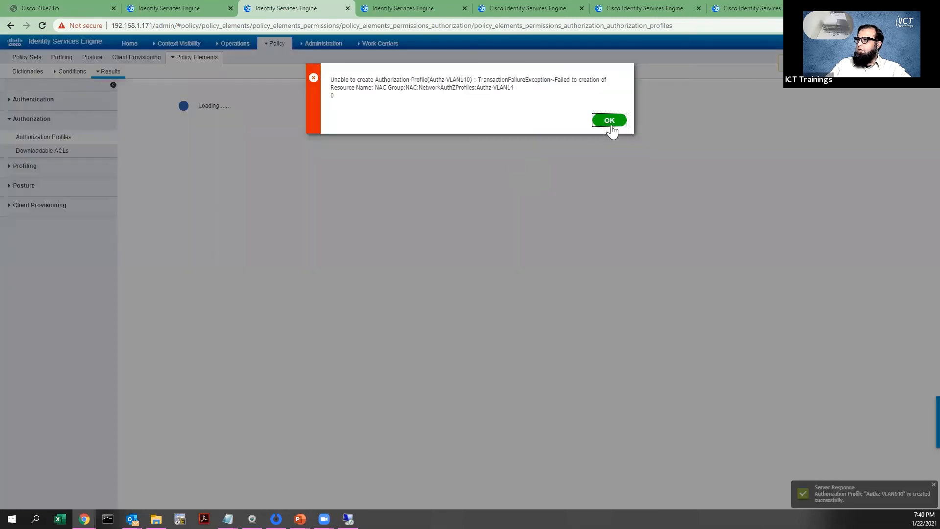
- Dismiss the profile creation error and open the Authz-VLAN140 authorization profile to check its VLAN setting
click(610, 120)
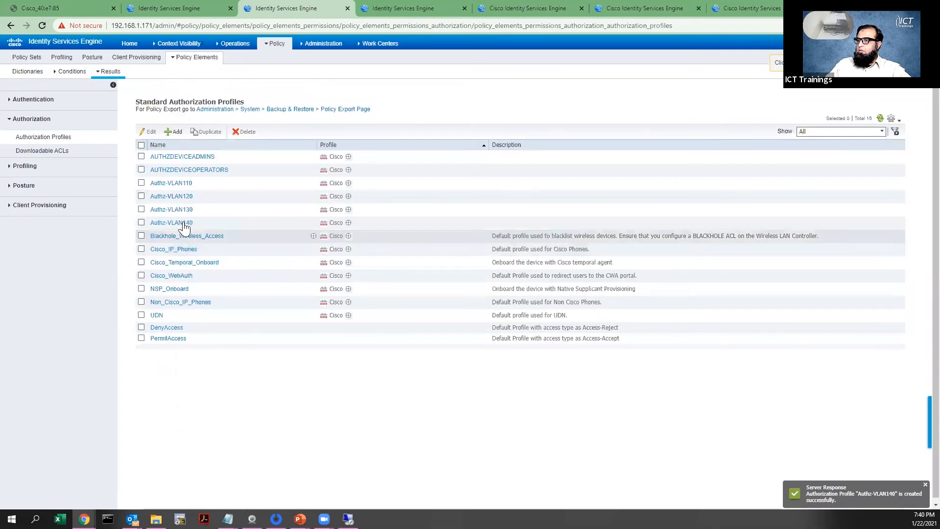
click(183, 223)
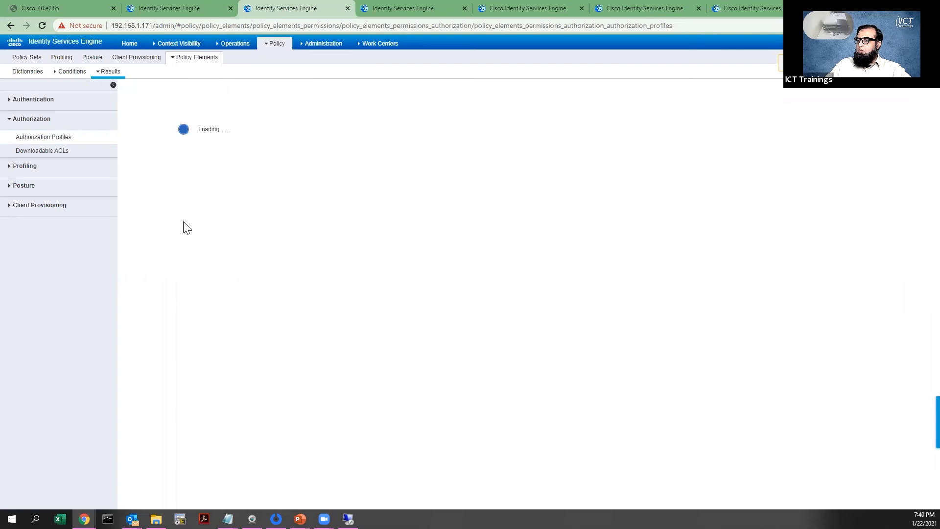
scroll(263, 366, down, 3)
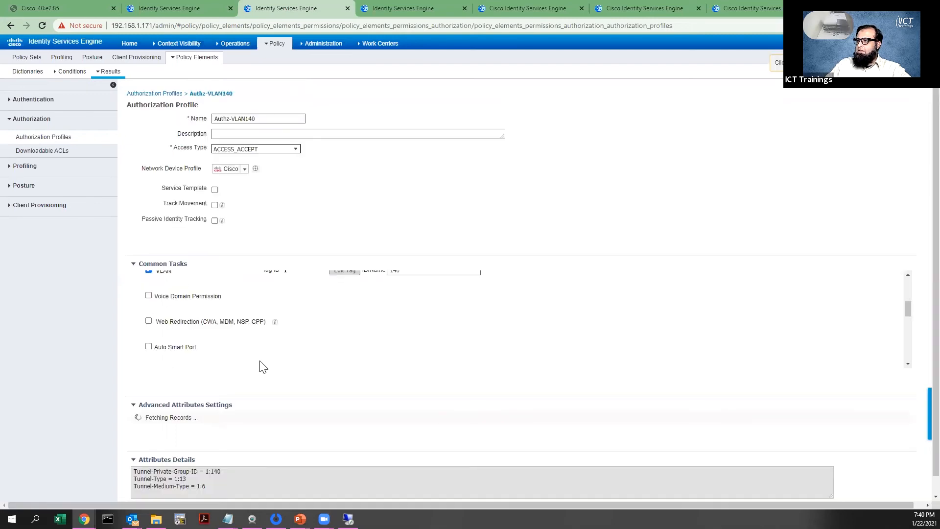
scroll(263, 366, up, 1)
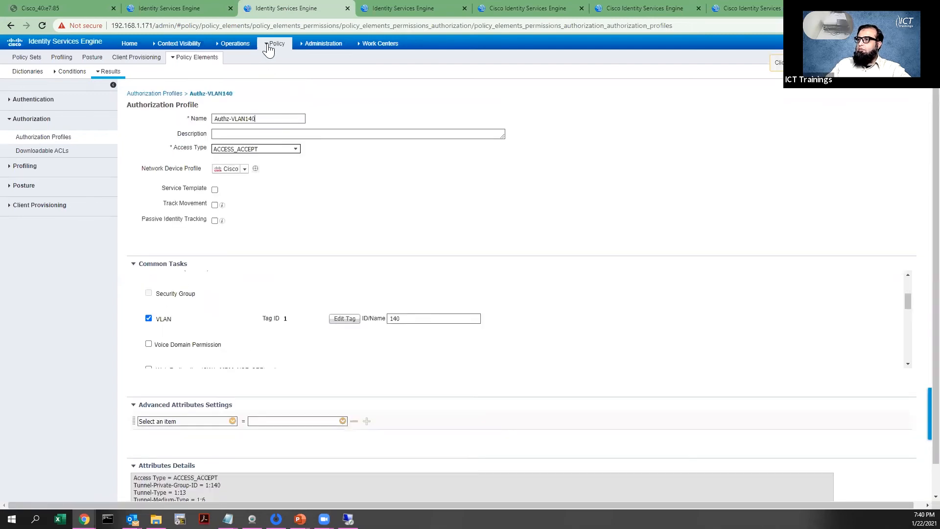
- Set the Authz-TrustedMACs_Wireless rule's profile to Authz-VLAN130 in the Default policy set's authorization policy and save it
click(276, 58)
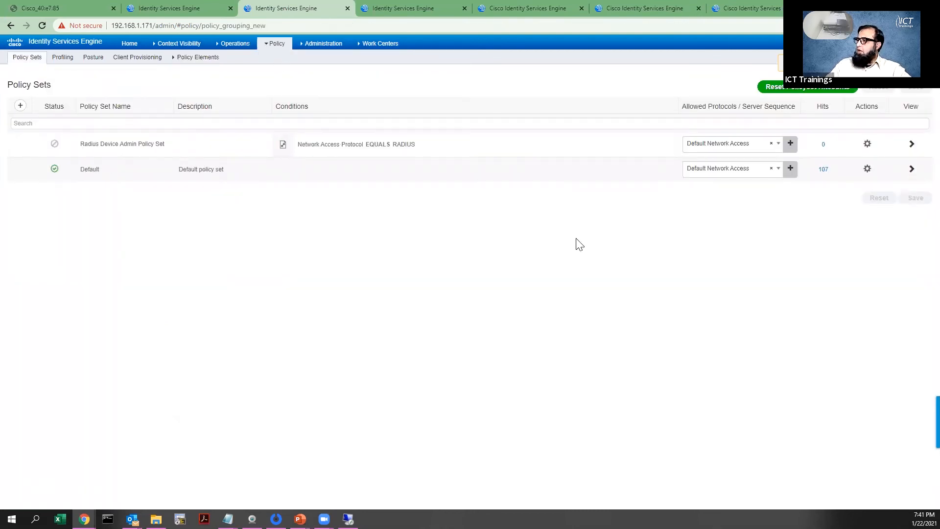
click(74, 240)
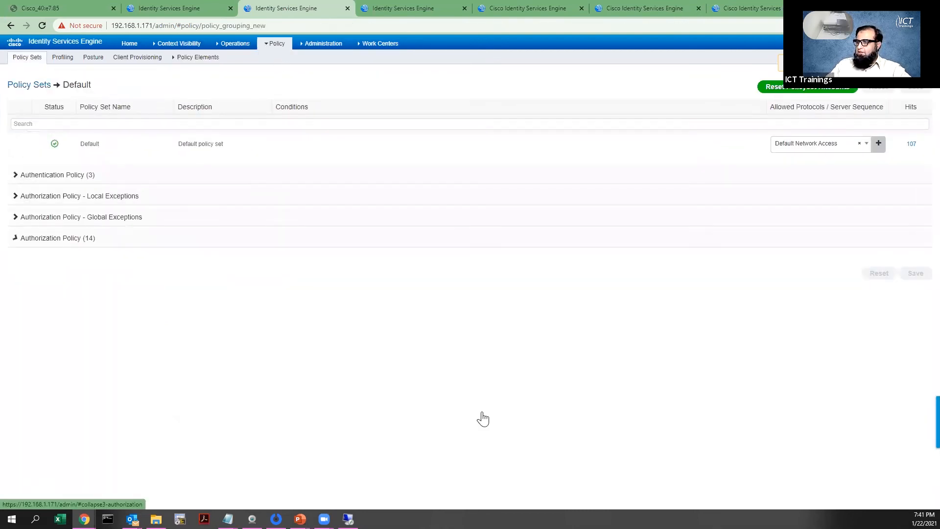
scroll(482, 419, down, 6)
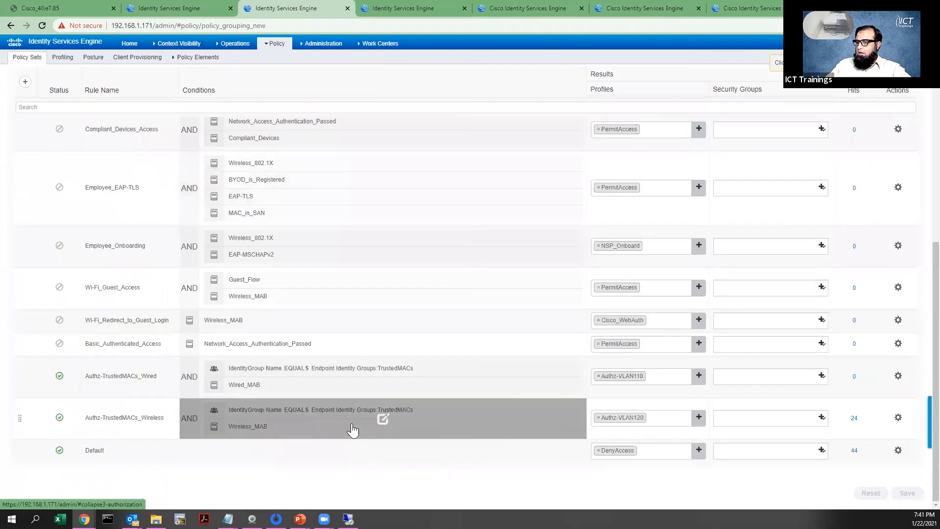
click(653, 419)
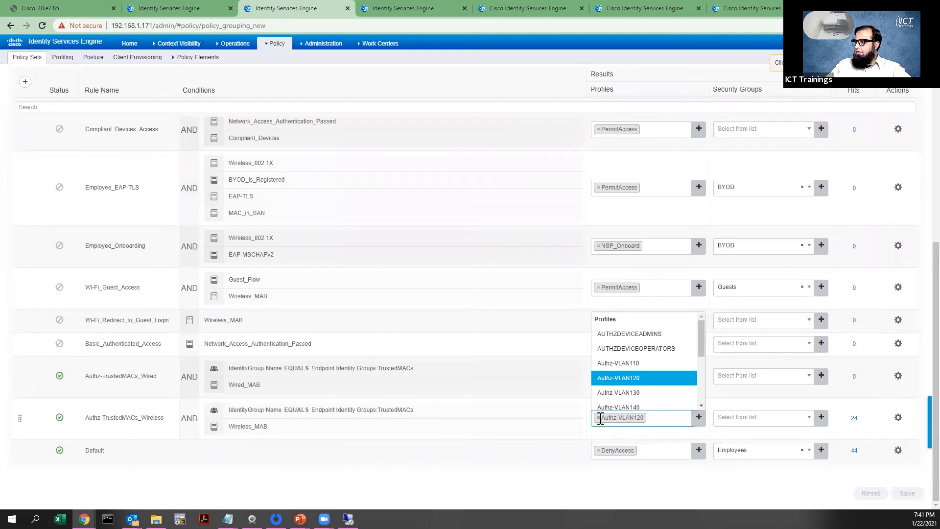
click(627, 395)
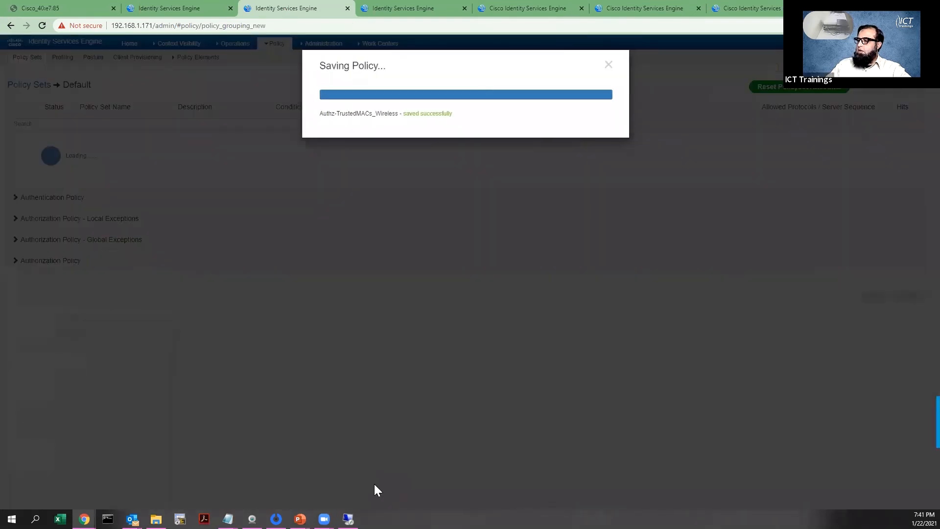
- Switch to the remote Windows client, disconnect and reconnect the Generic-Corporate wireless network, and return to the Command Prompt
key(alt+Tab)
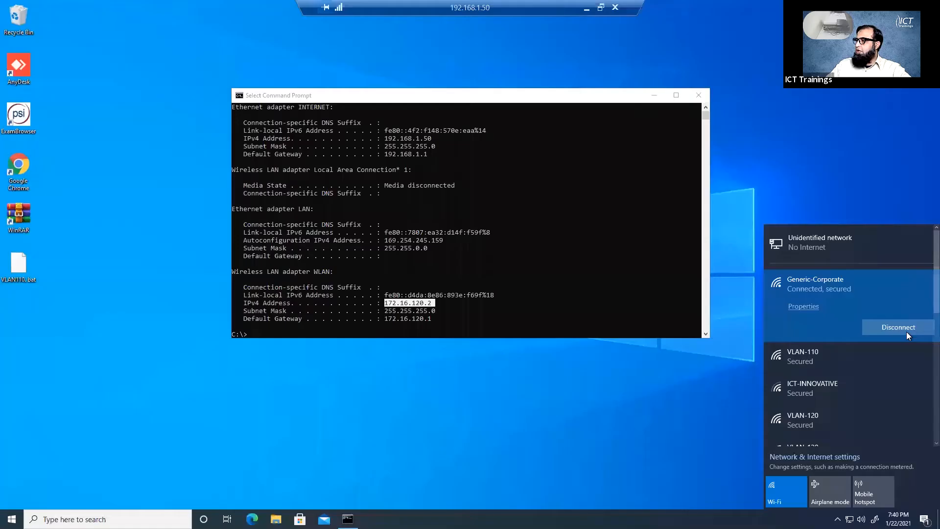
click(899, 328)
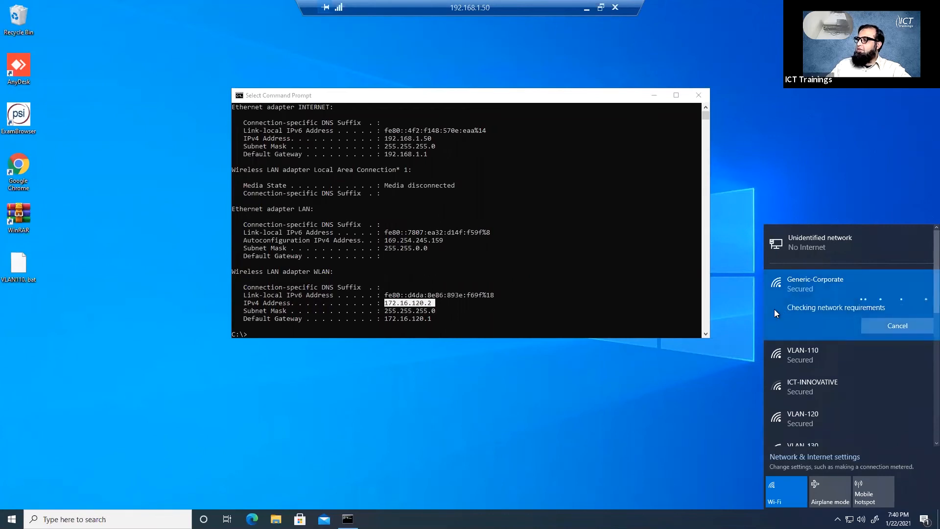
click(569, 289)
key(Escape)
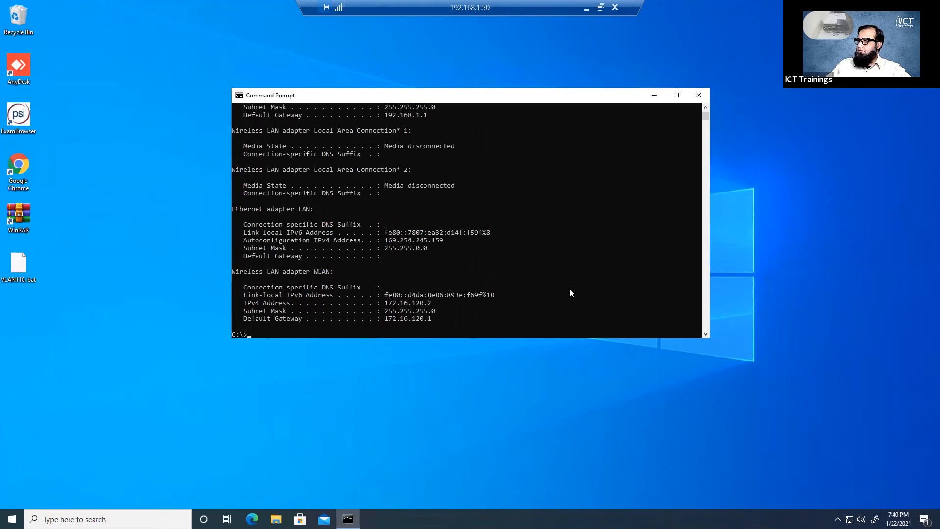
- Check the client's WLAN adapter IP configuration and its Generic-Corporate connection status
key(Up)
key(Escape)
key(Up)
key(Escape)
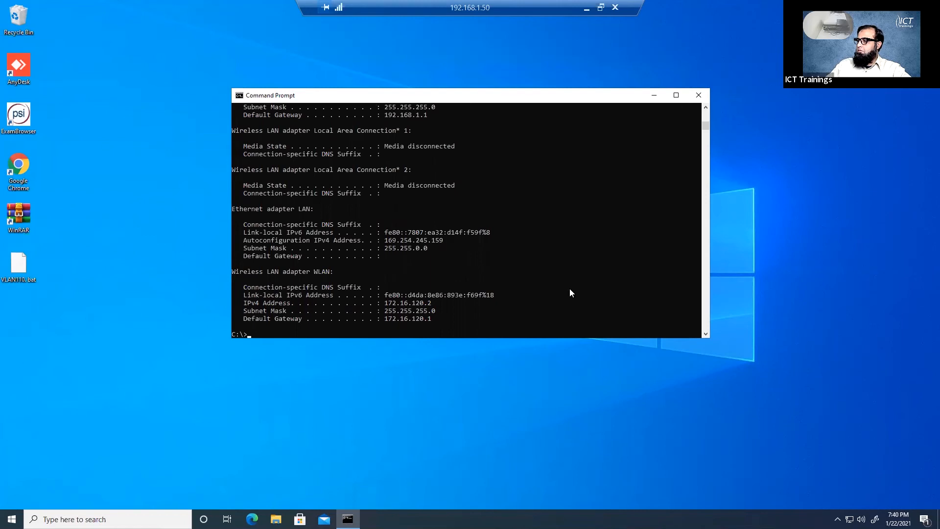
click(850, 518)
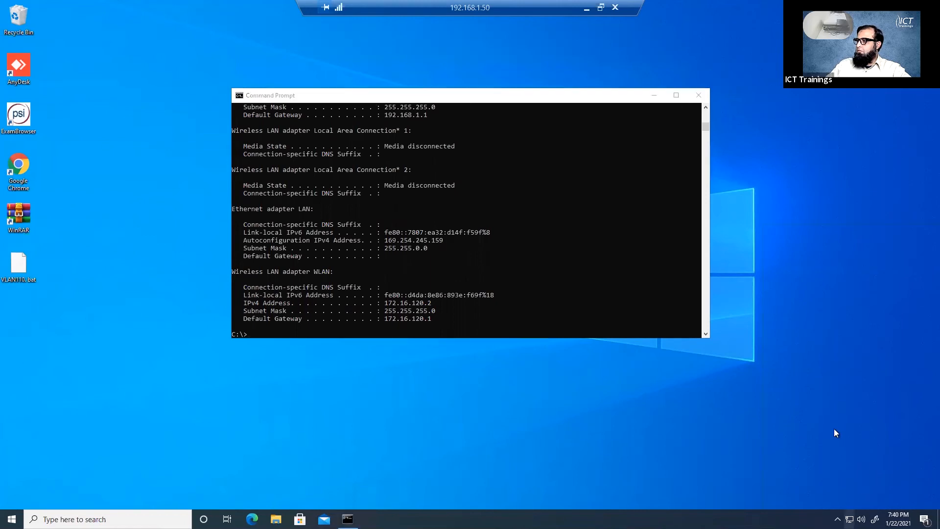
click(533, 250)
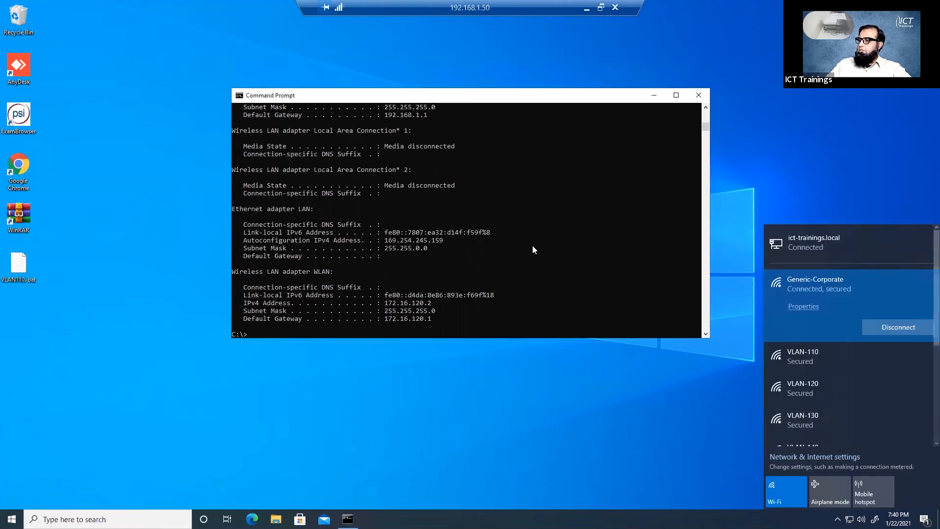
text(ip)
key(BackSpace)
key(BackSpace)
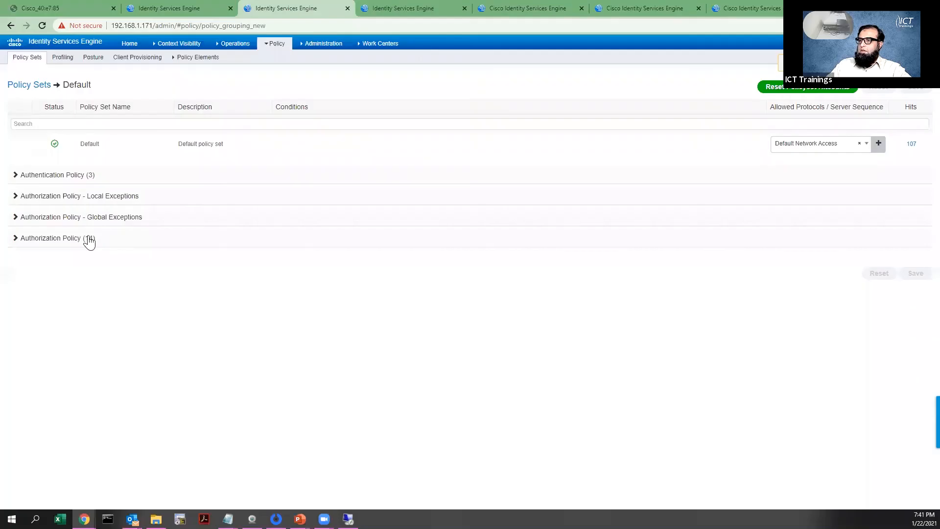
- Switch back to ISE and check the profile assigned to the Authz-TrustedMACs_Wireless rule in the Default policy set
click(85, 238)
scroll(367, 411, down, 7)
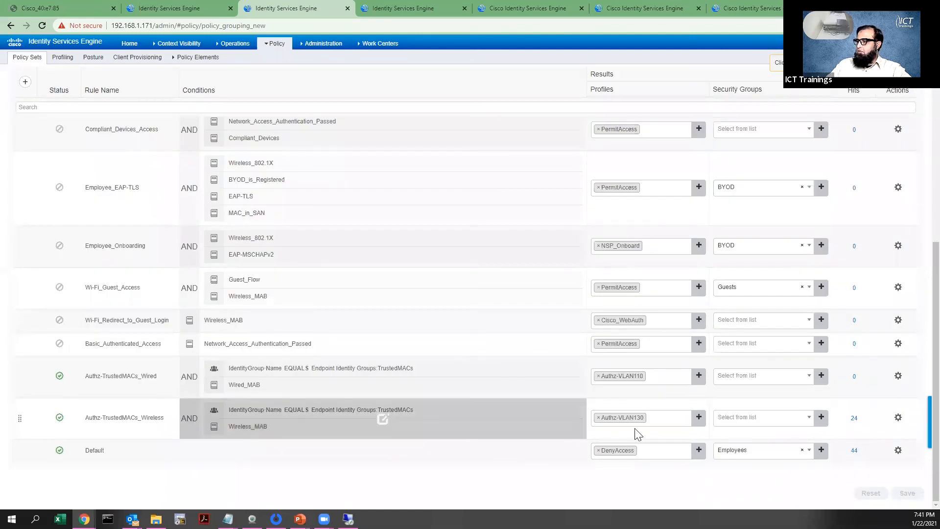
click(275, 44)
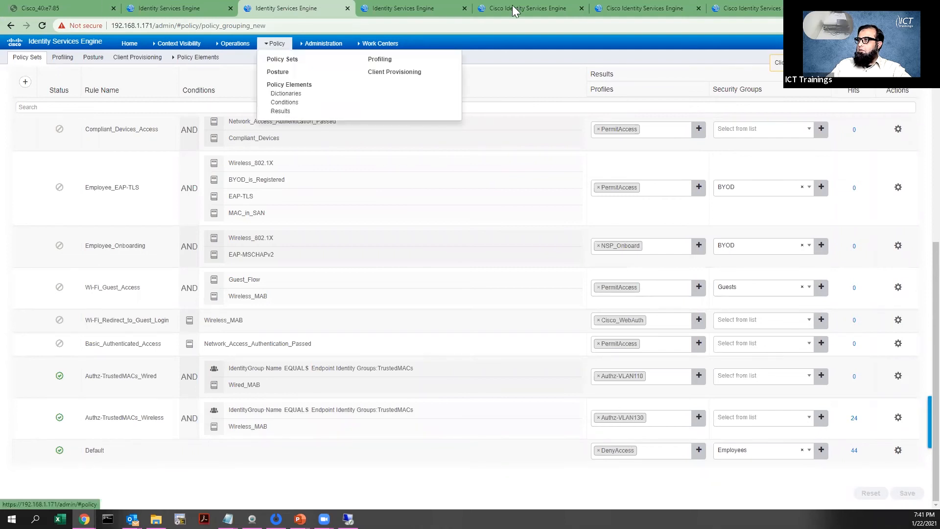
- Open the wireless client's details on the wireless LAN controller and examine its interface, VLAN ID and security information
click(80, 7)
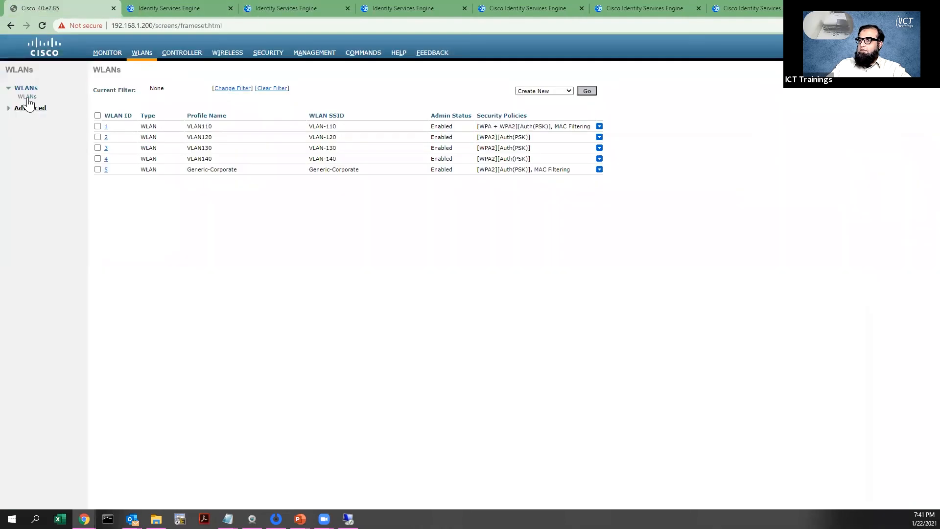
click(105, 53)
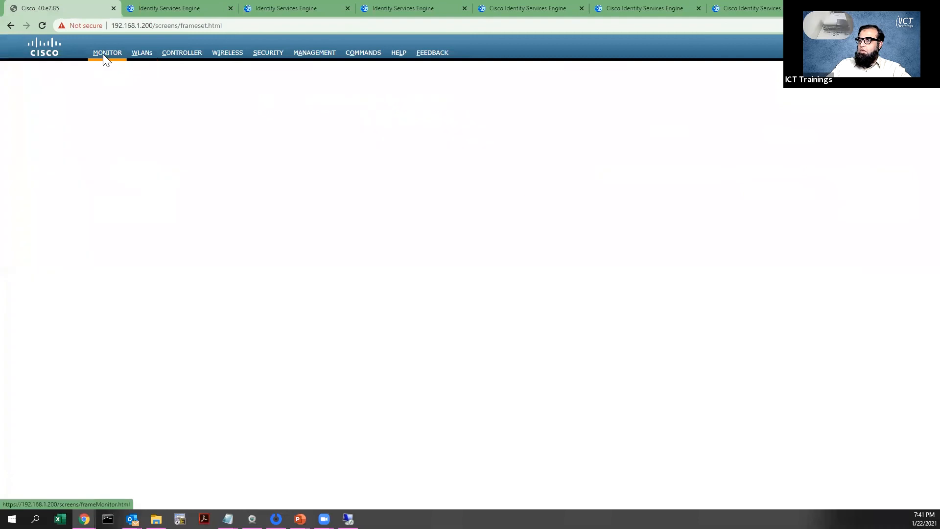
click(27, 163)
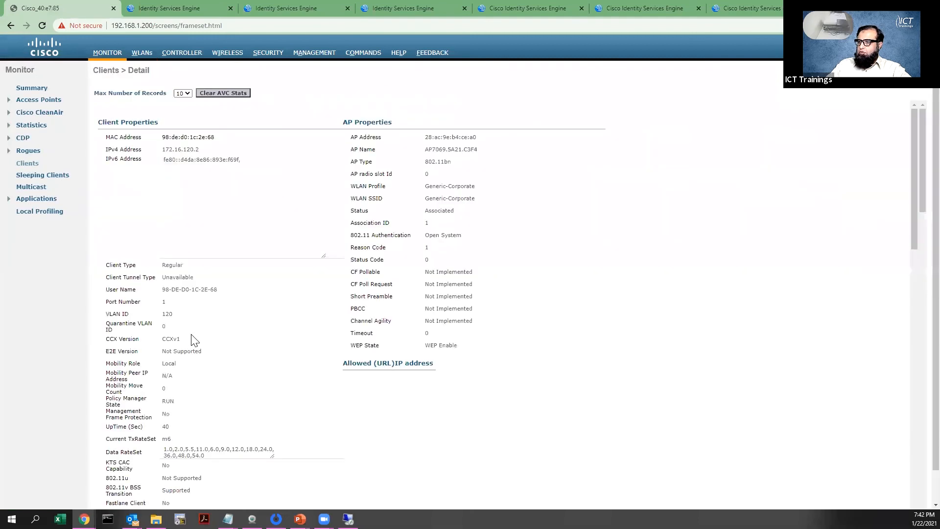
scroll(192, 339, down, 6)
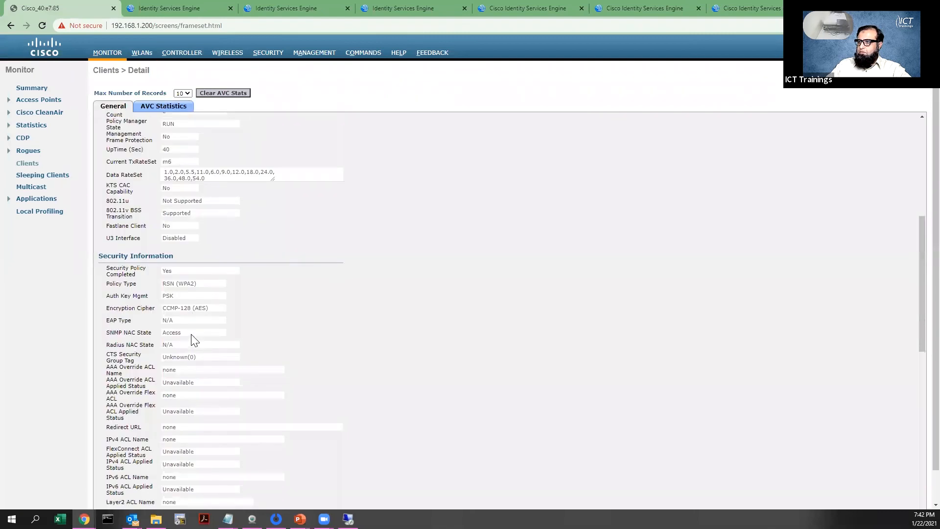
scroll(192, 339, up, 1)
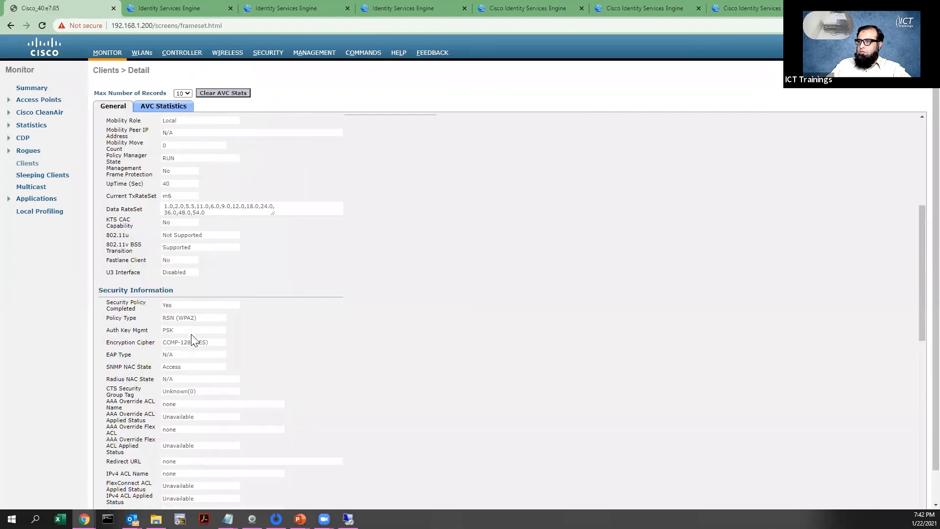
scroll(193, 339, up, 5)
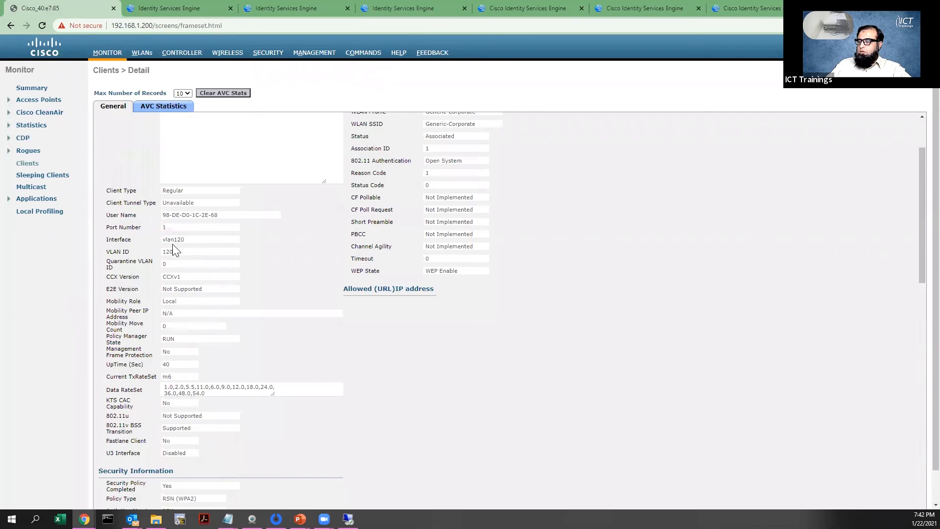
- Issue a CoA Session Terminate for the selected wireless endpoint in ISE Context Visibility
click(196, 7)
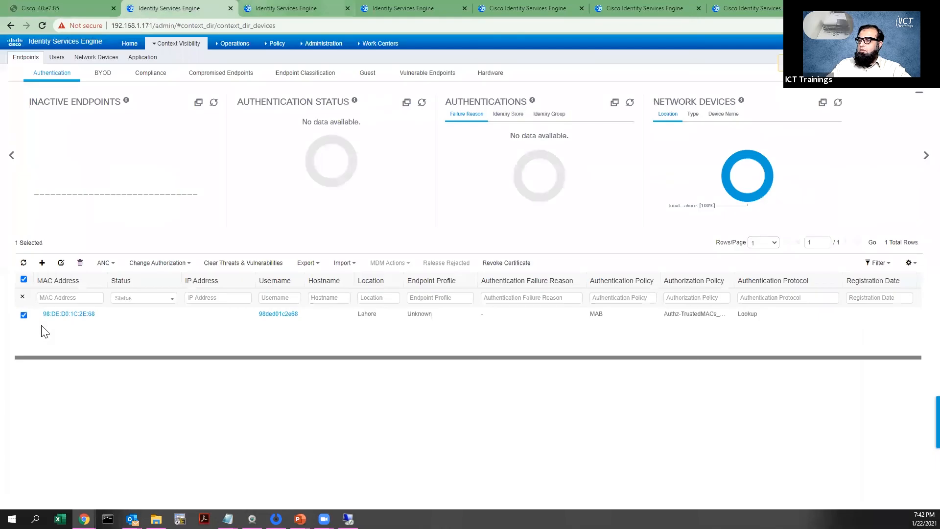
click(174, 267)
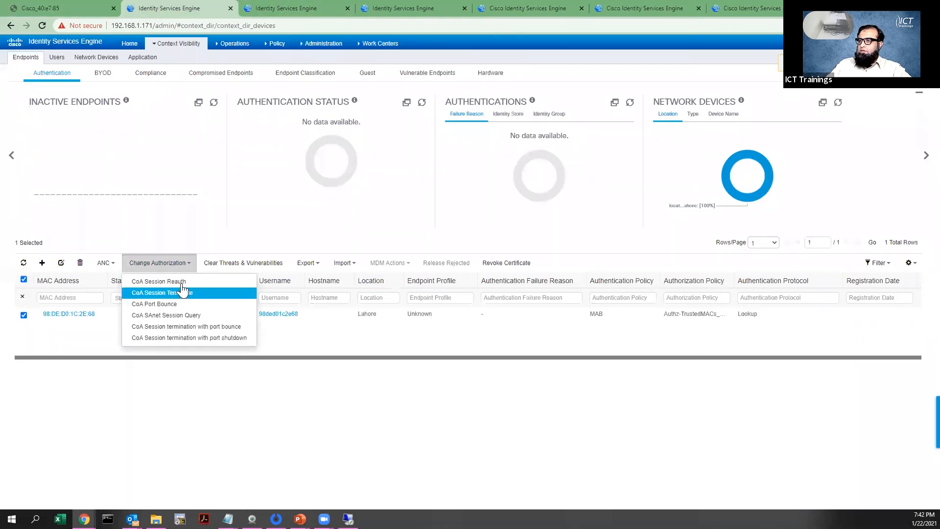
click(183, 293)
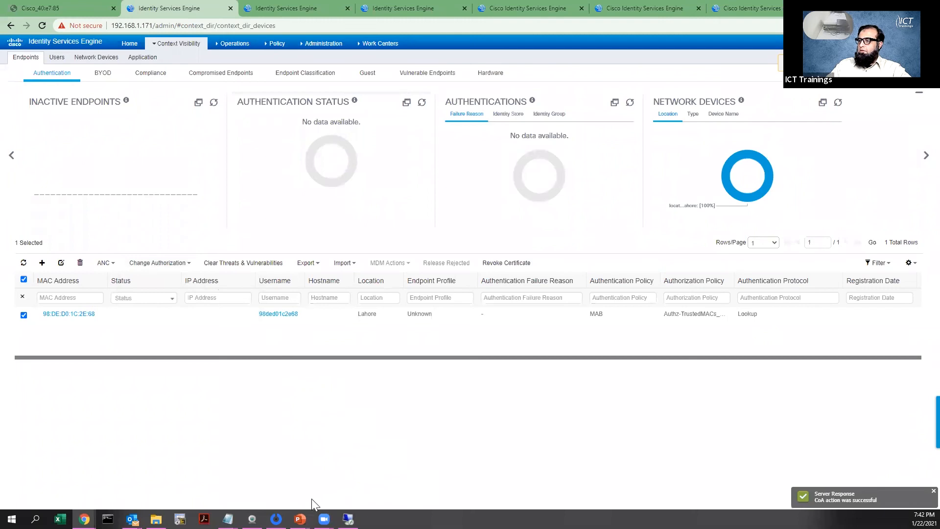
- Run ipconfig on the remote client and check the WLAN adapter's IPv4 address and the Generic-Corporate connection status
key(alt+Tab)
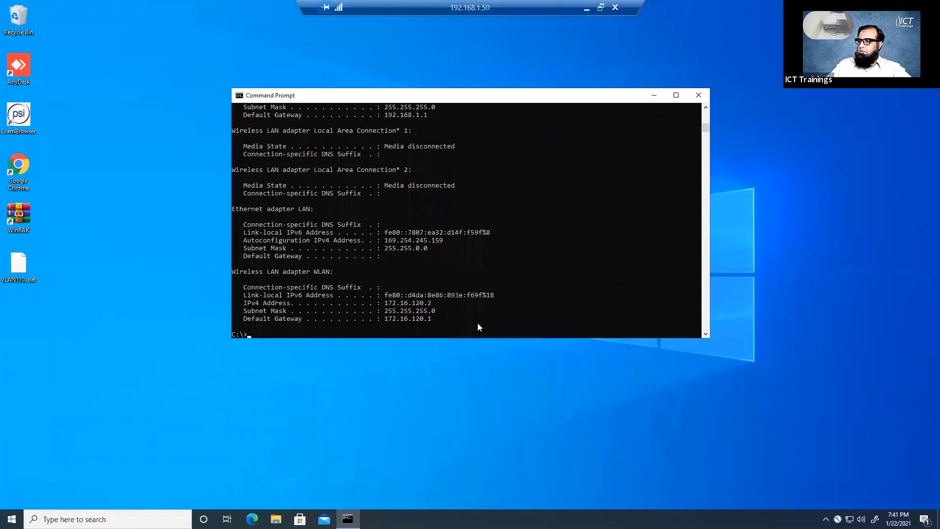
key(Up)
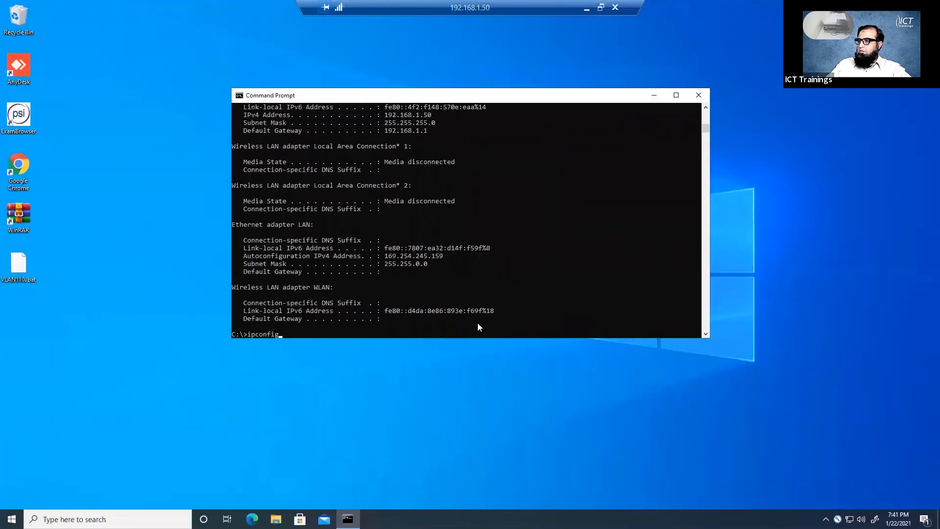
key(Return)
key(Return)
key(Return)
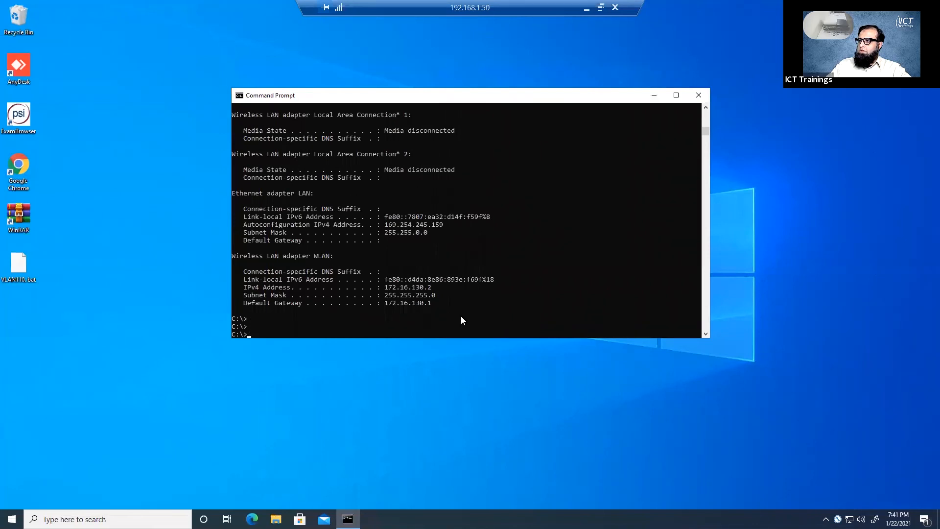
click(413, 287)
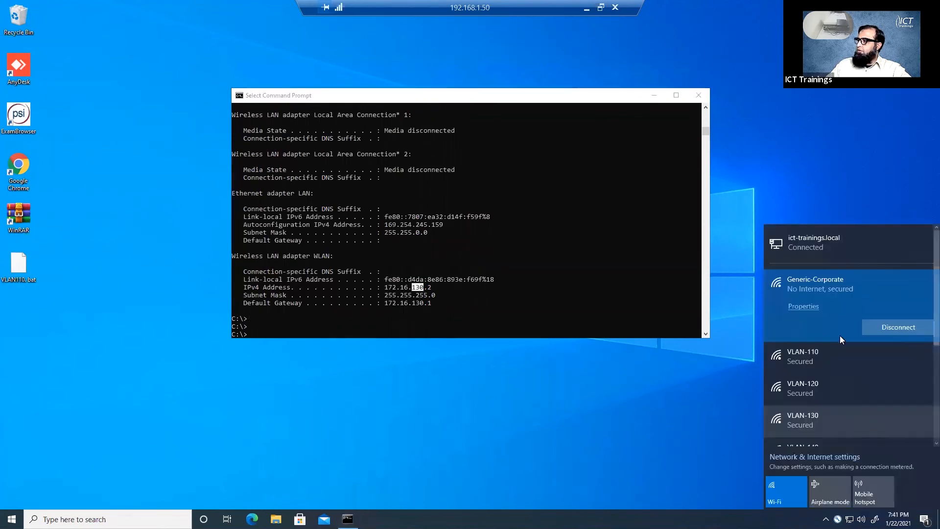
click(804, 285)
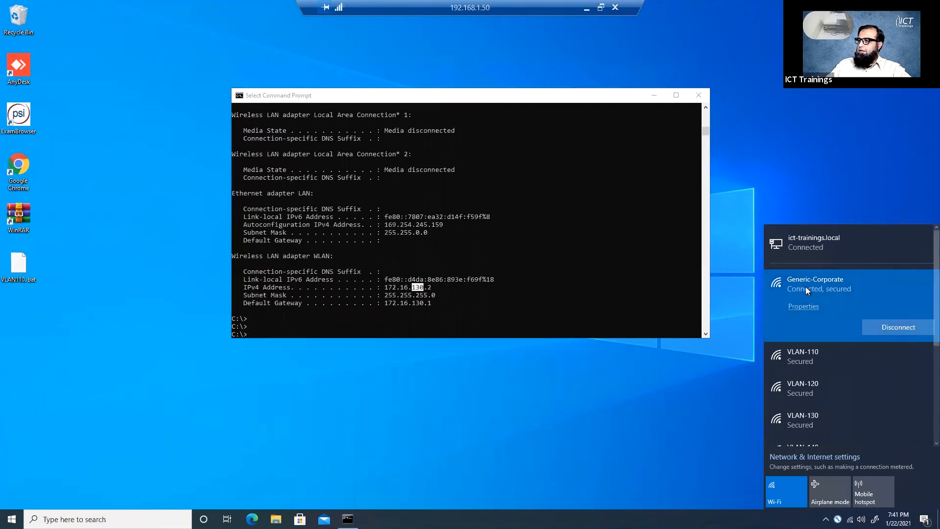
- Switch back to ISE, set the Authz-TrustedMACs_Wireless rule's authorization profile to Authz-VLAN140 and save the policy set
click(590, 8)
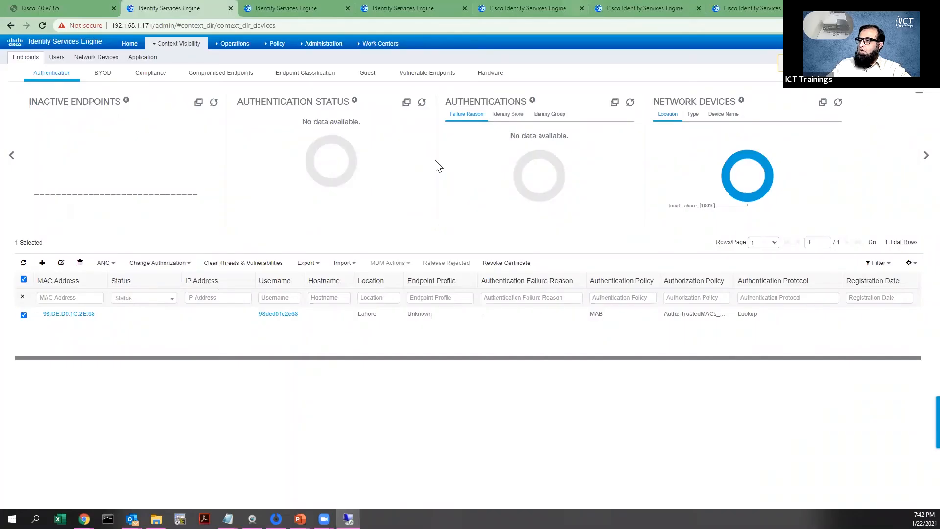
click(323, 43)
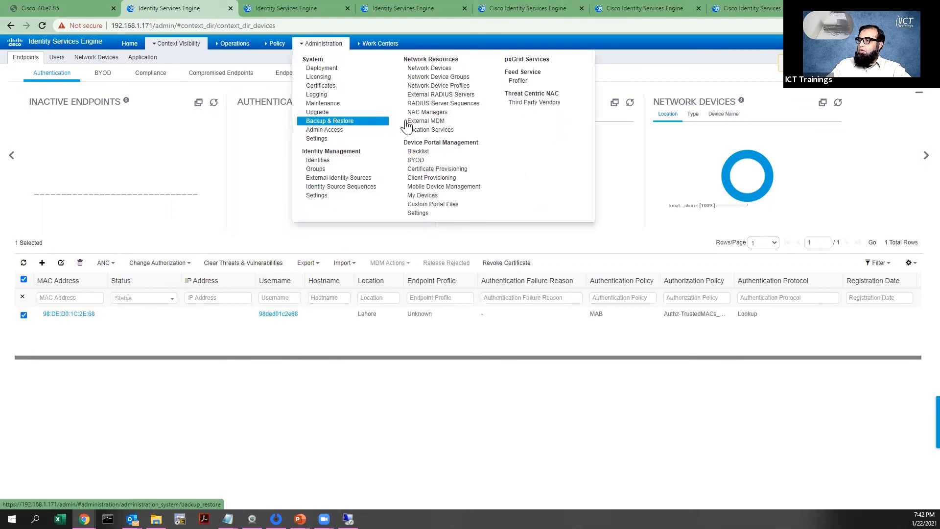
click(305, 4)
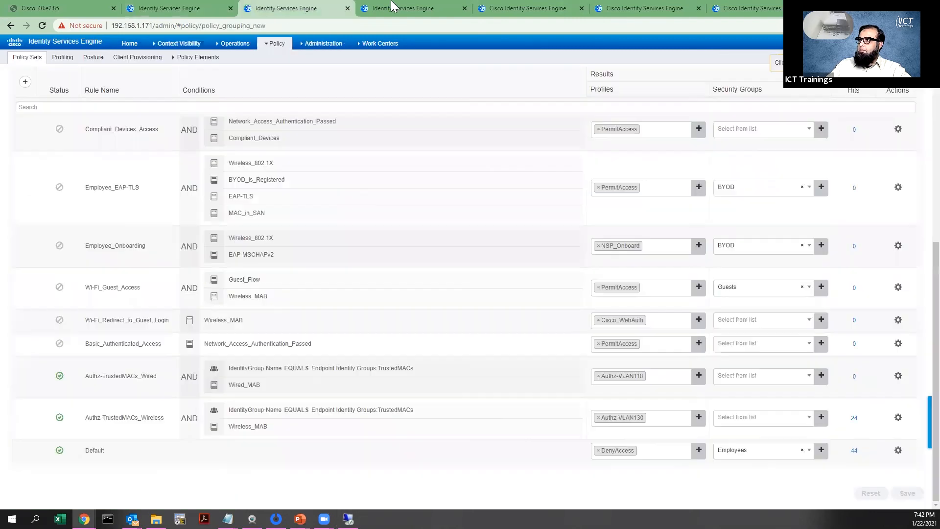
click(601, 418)
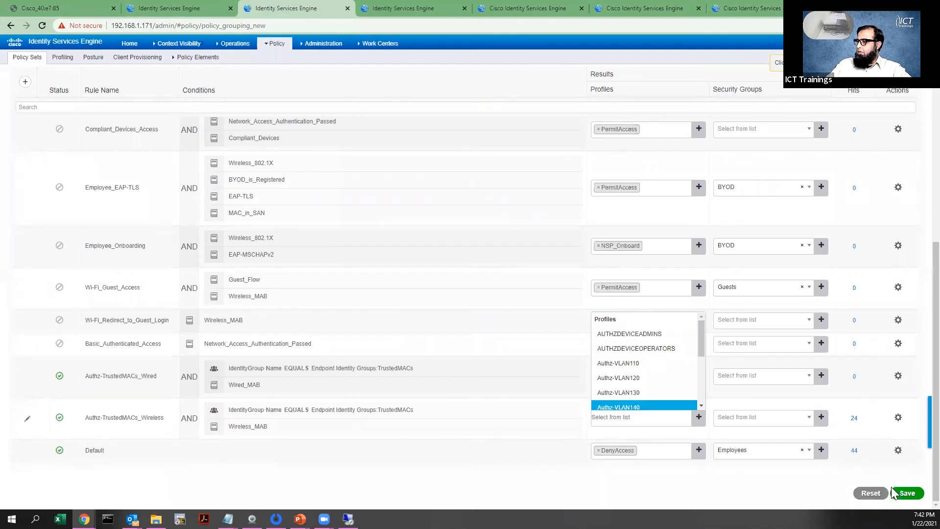
click(900, 492)
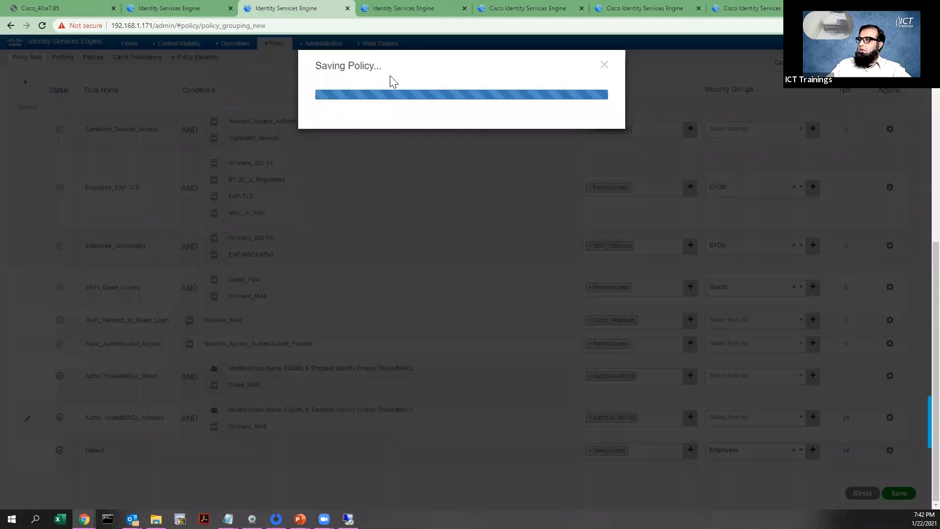
- Issue a CoA Session Reauth for the selected wireless endpoint in ISE Context Visibility
click(169, 8)
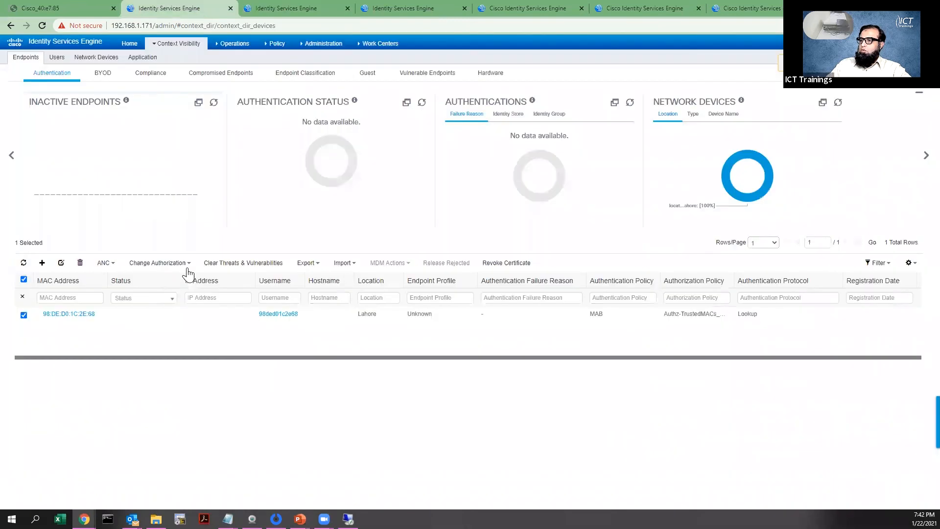
click(186, 264)
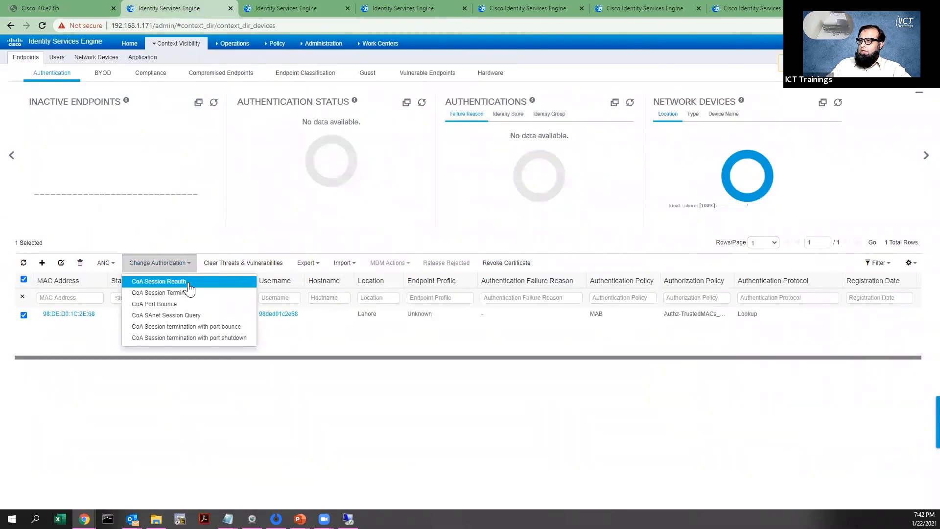
click(189, 282)
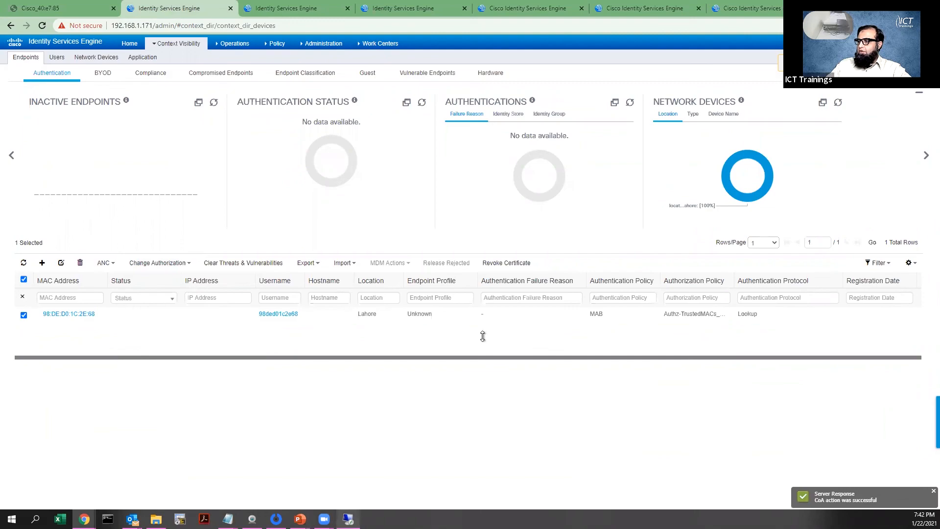
- Rerun ipconfig on the remote client and check the WLAN adapter's new IPv4 address and the Generic-Corporate connection status
key(alt+Tab)
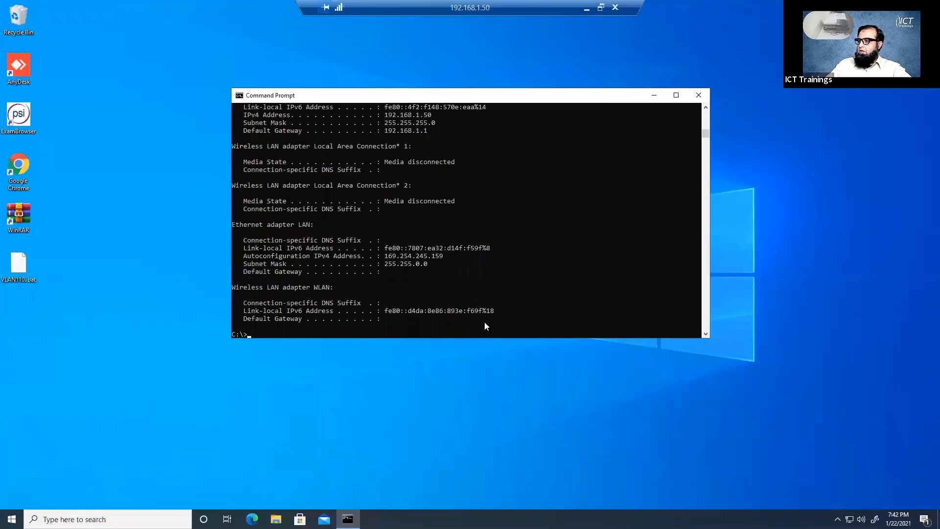
key(Up)
key(Return)
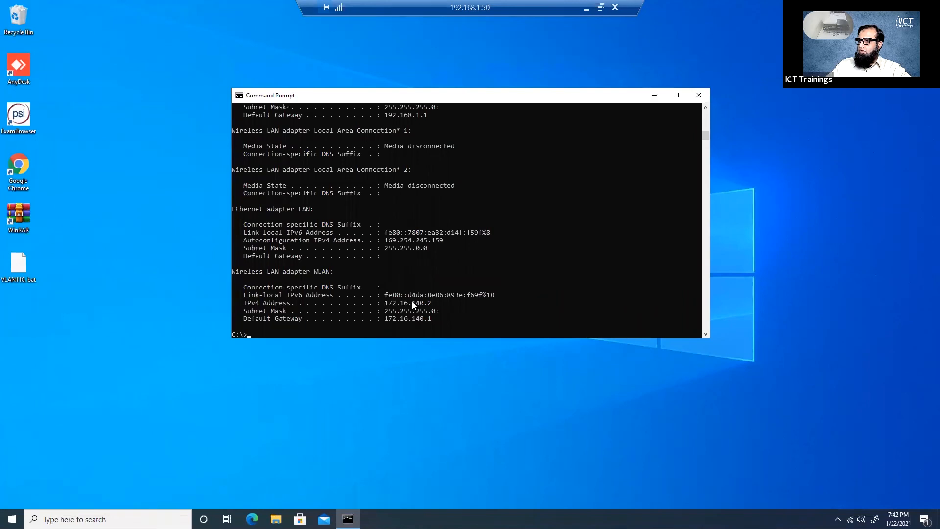
drag(413, 303, 427, 305)
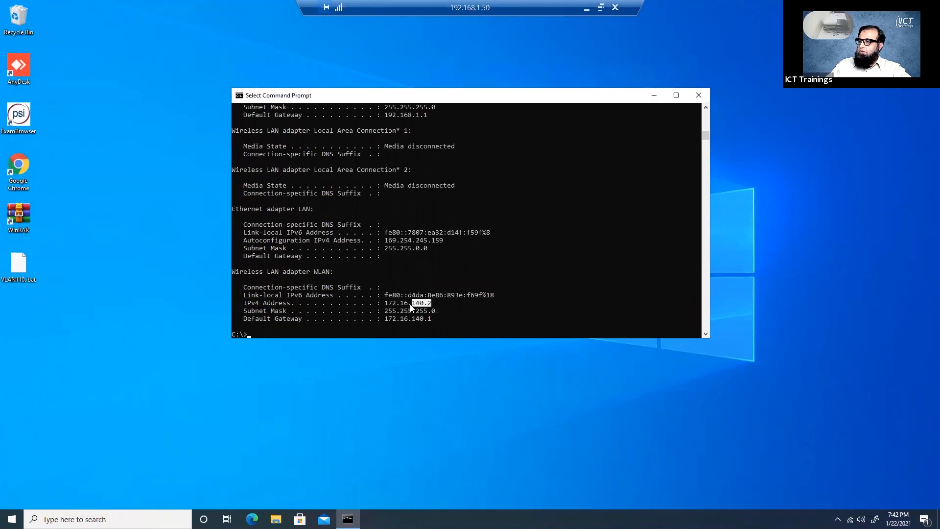
click(414, 304)
drag(418, 305, 436, 305)
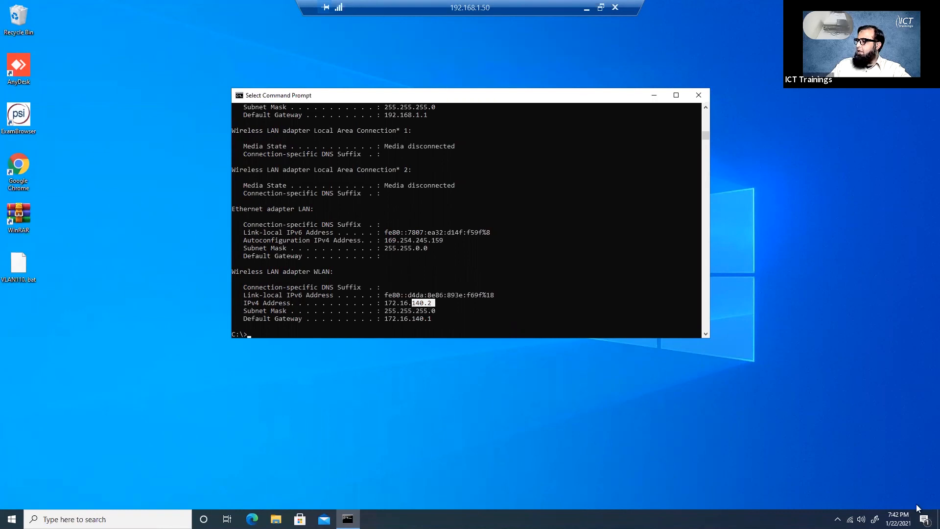
click(851, 519)
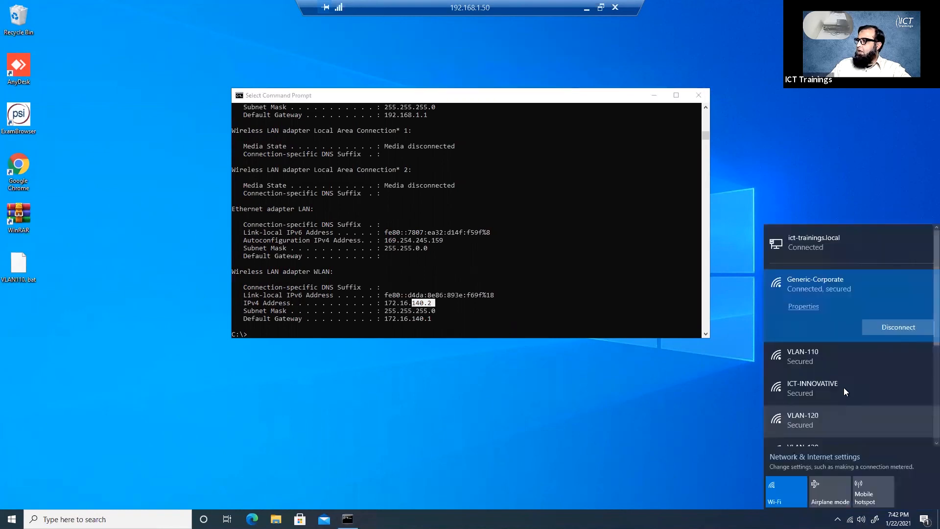
- Ping the WLAN default gateway 172.16.140.1 from the remote client's Command Prompt
click(619, 295)
text(ping 172.16.140.1)
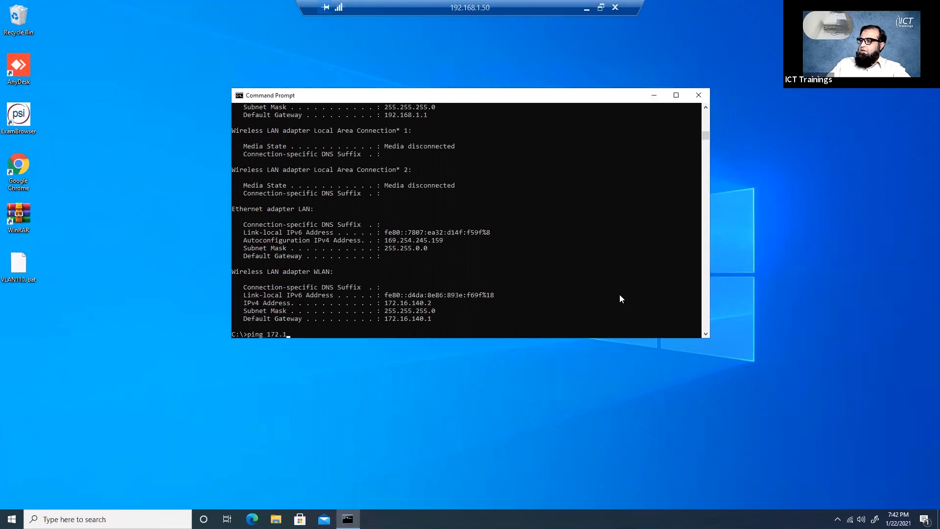
key(Return)
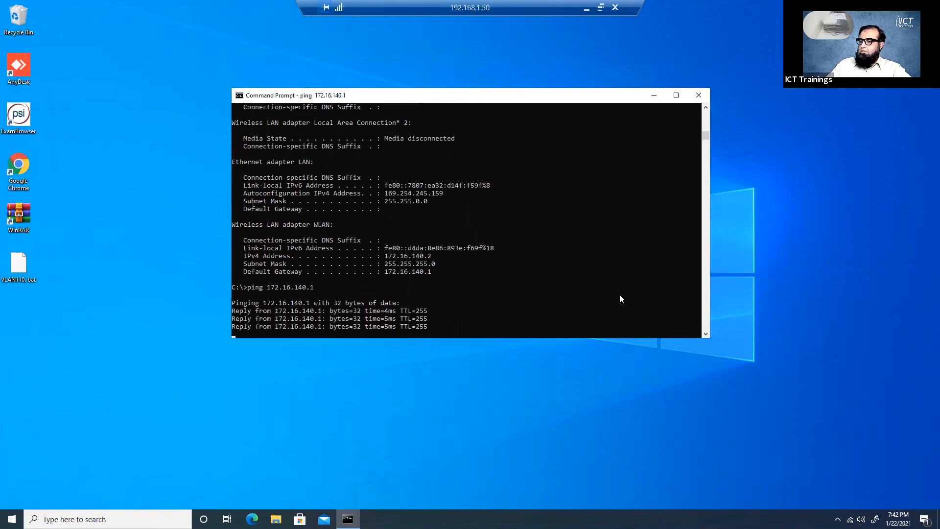
key(Return)
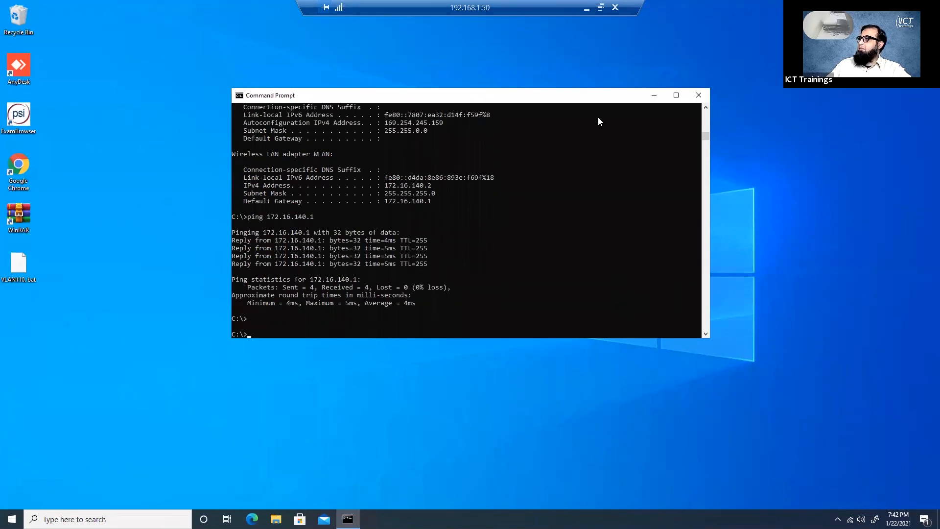
- Leave the remote client session and switch to the PowerPoint slide "ISE Configuration – Wireless MAB Flow"
click(588, 9)
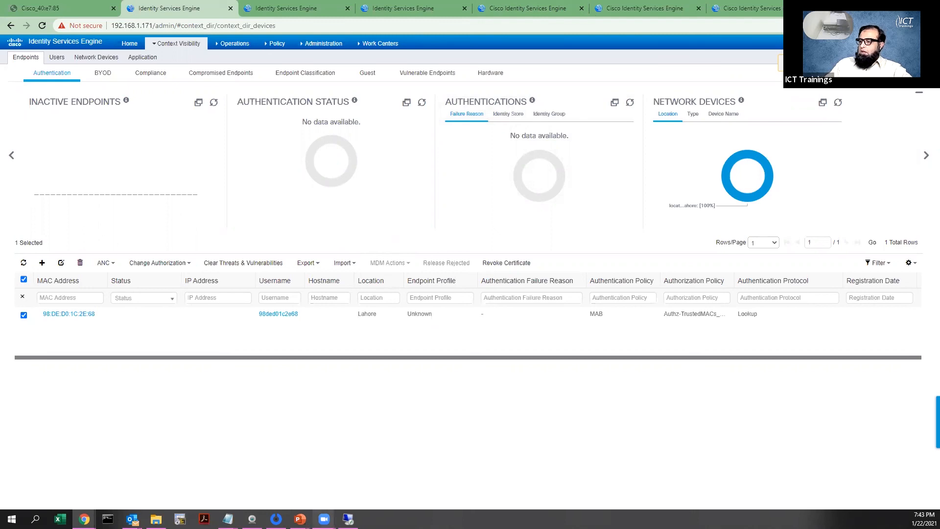
mouse_move(300, 519)
click(306, 470)
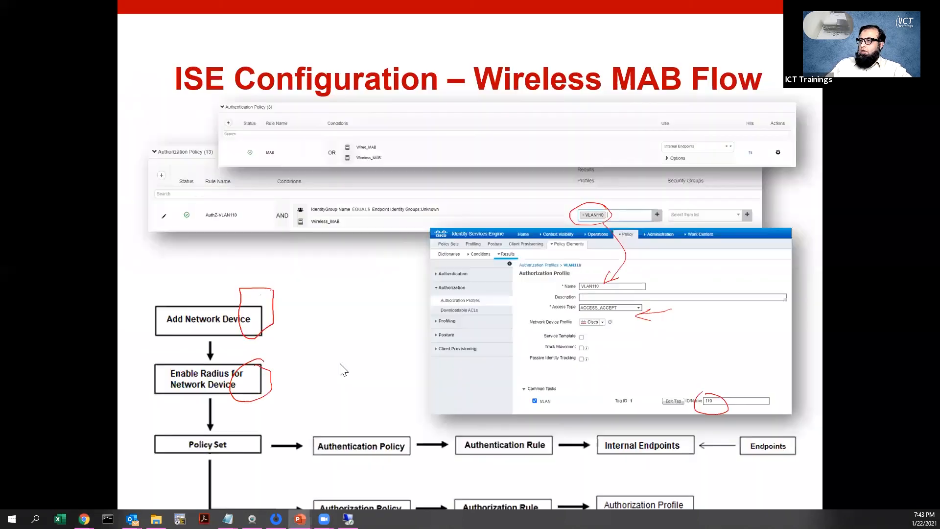